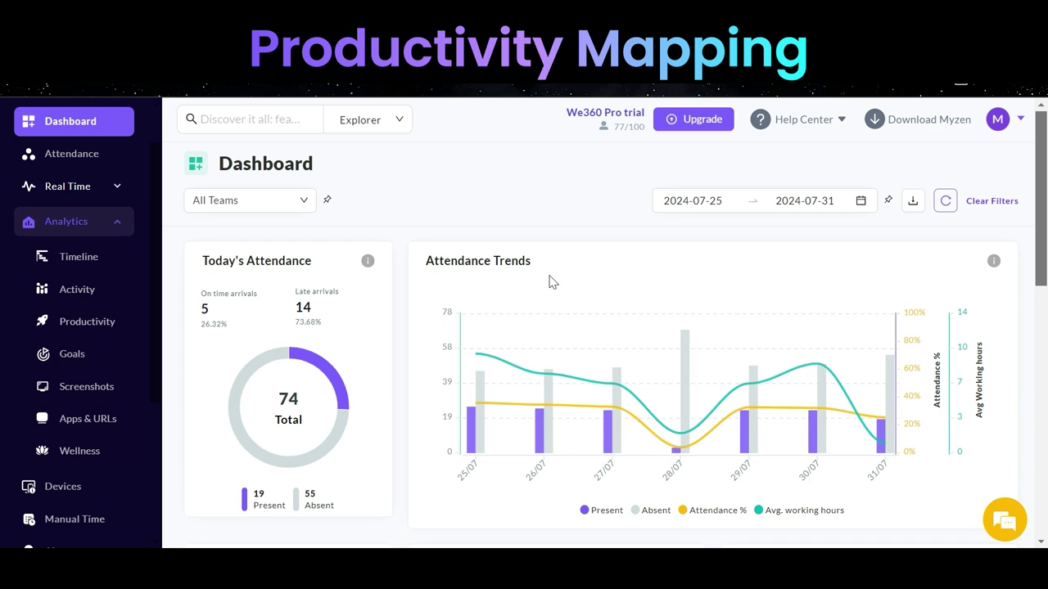
Open the Productivity report's Detailed view and scroll down to the Employee List
click(78, 323)
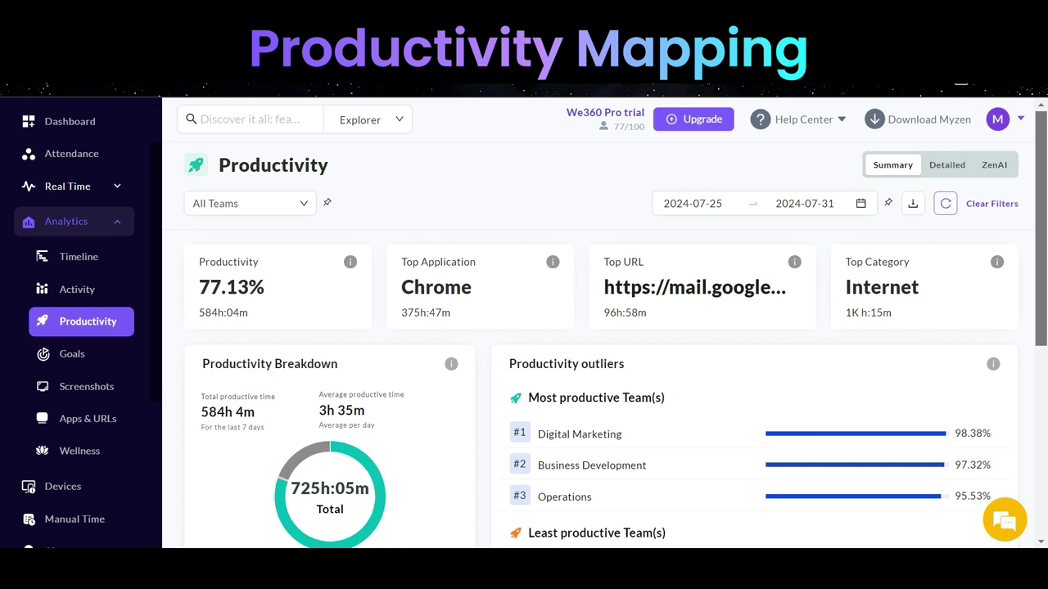
click(935, 166)
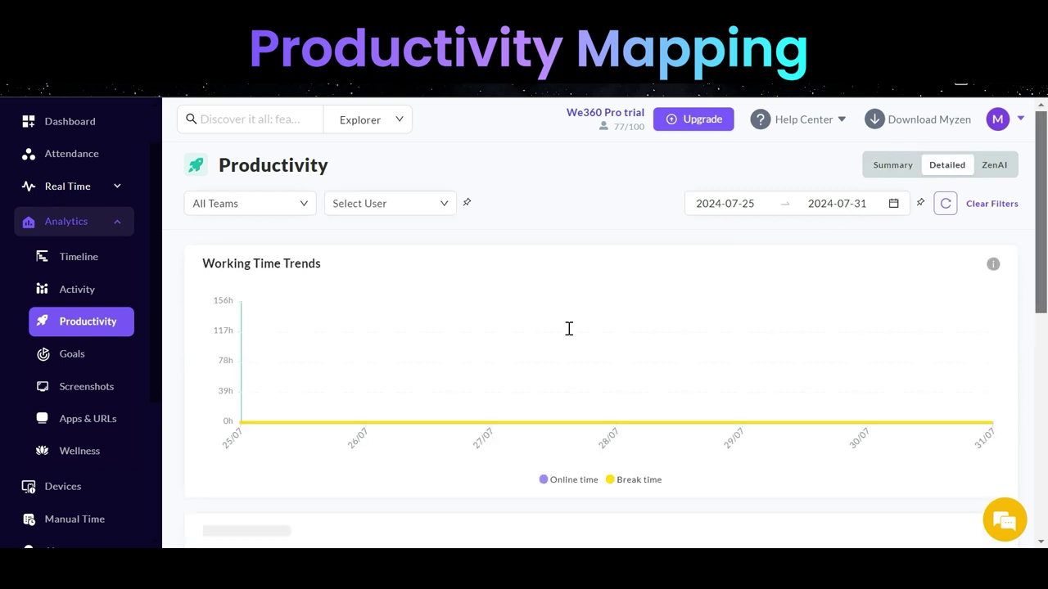
scroll(519, 339, down, 6)
scroll(519, 339, down, 1)
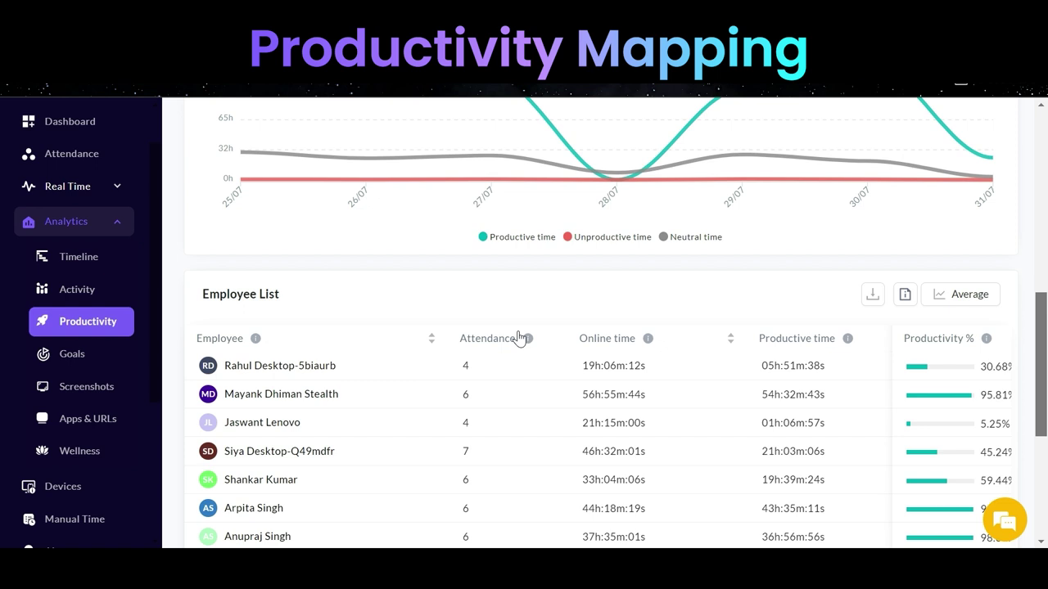
Open the Apps & URLs report in its Detailed view
click(75, 426)
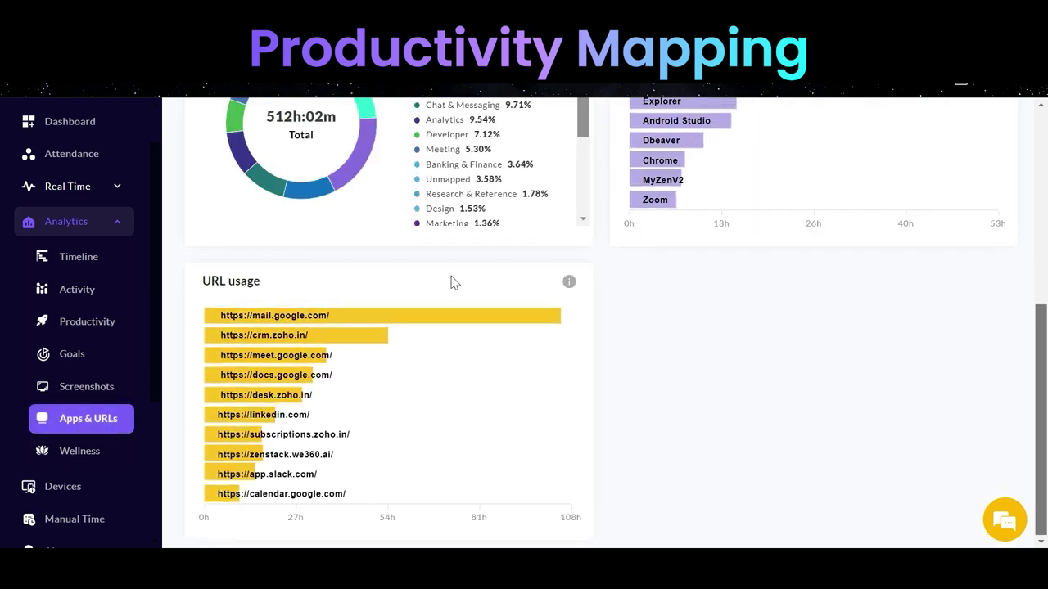
scroll(451, 280, up, 4)
scroll(761, 163, up, 2)
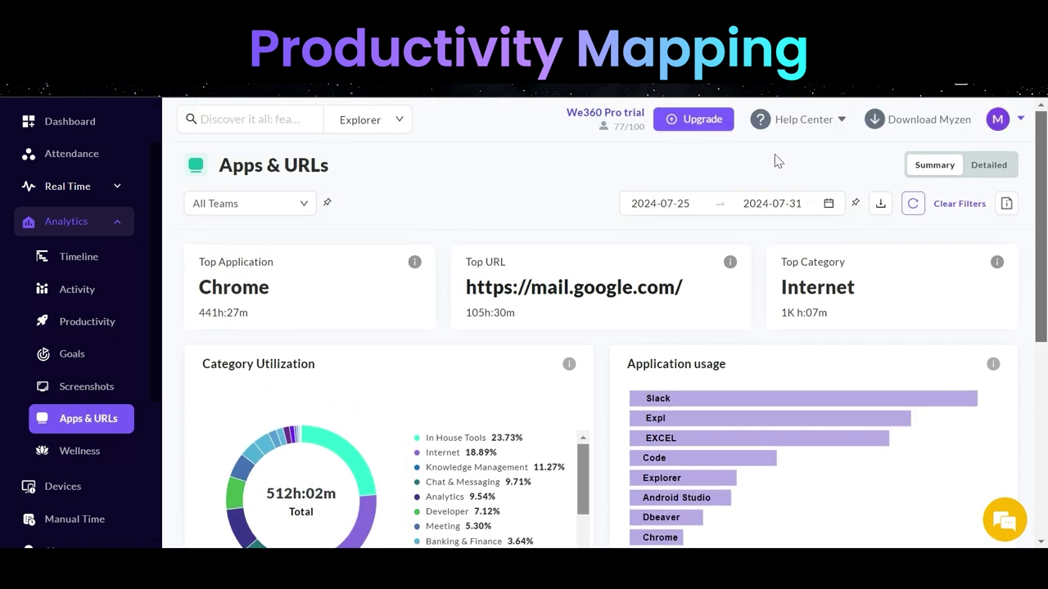
click(986, 165)
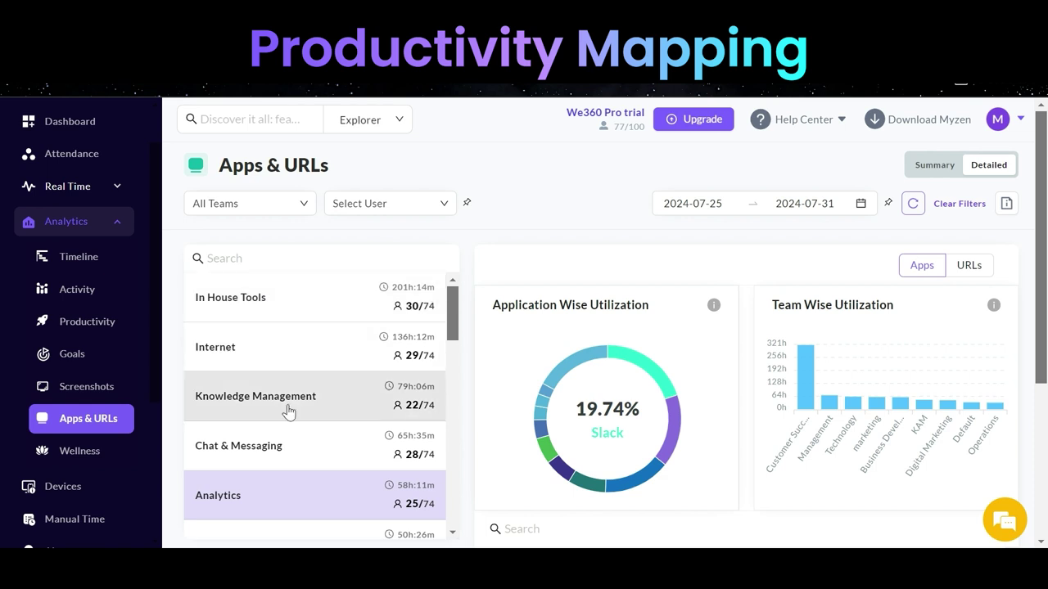
scroll(289, 412, down, 4)
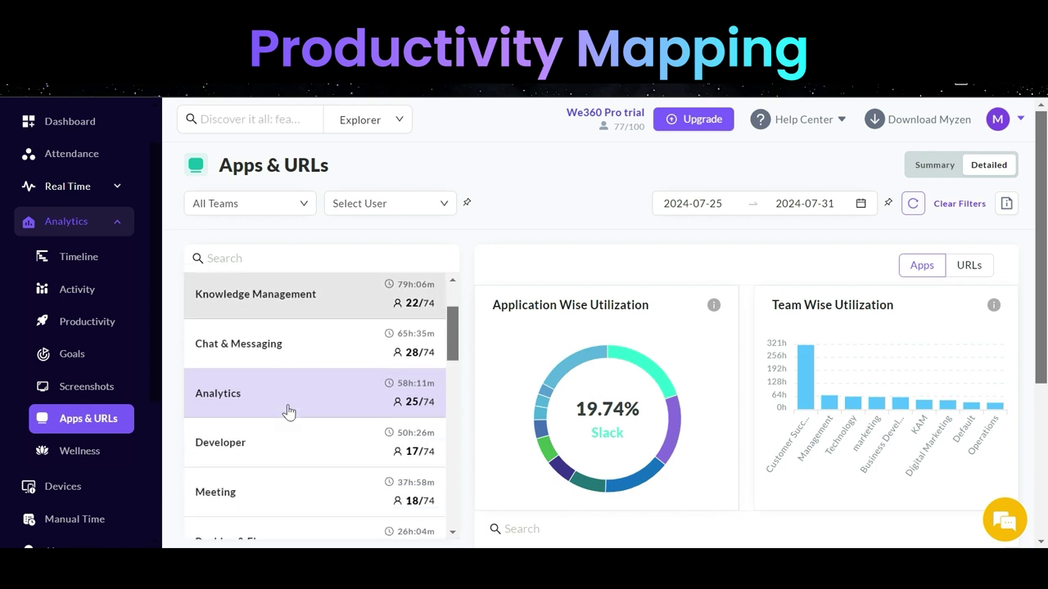
scroll(288, 411, down, 1)
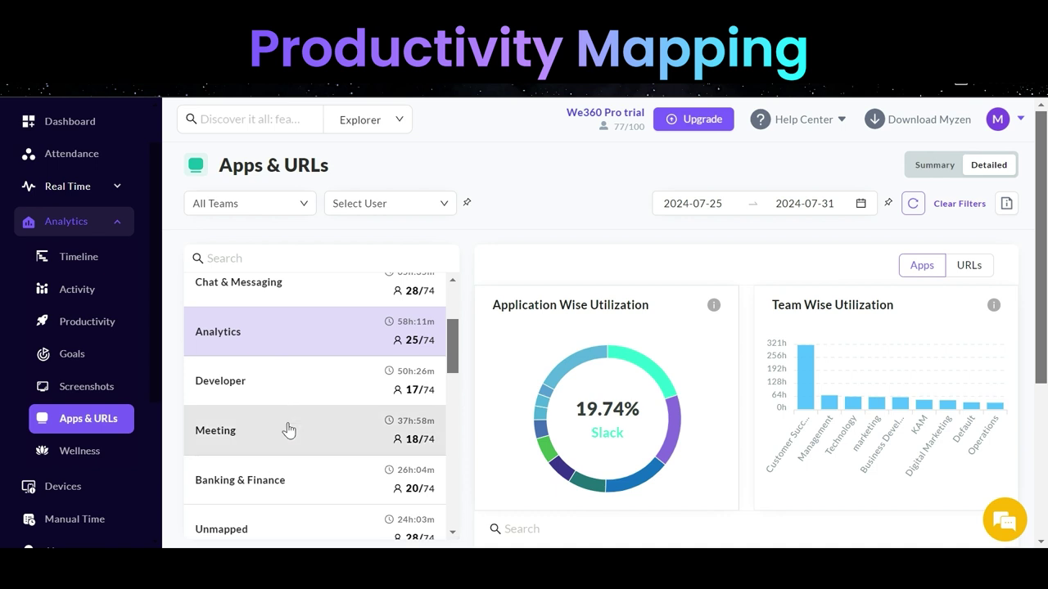
click(288, 430)
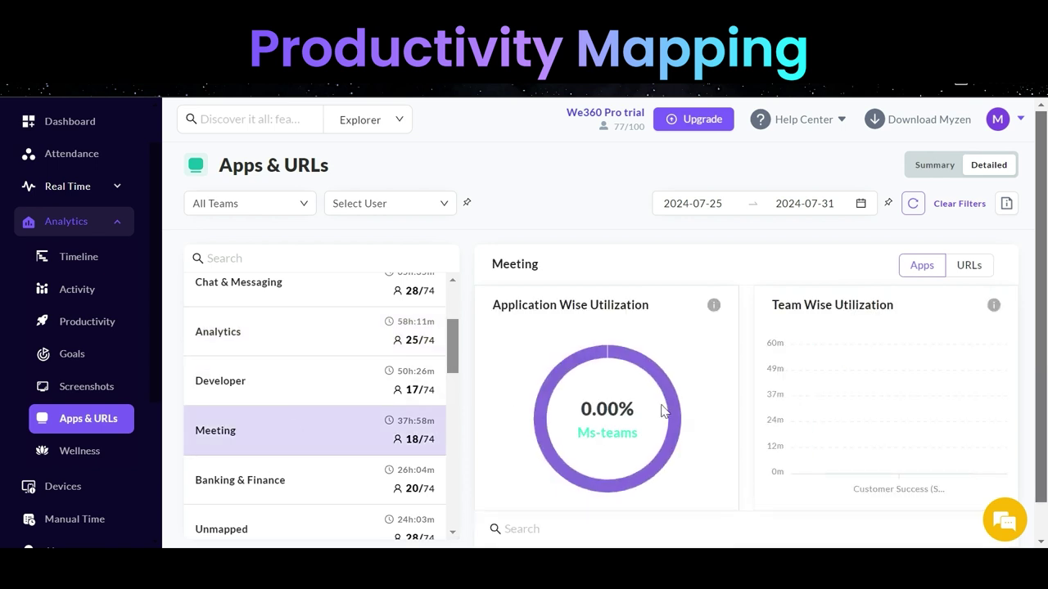
scroll(663, 411, down, 1)
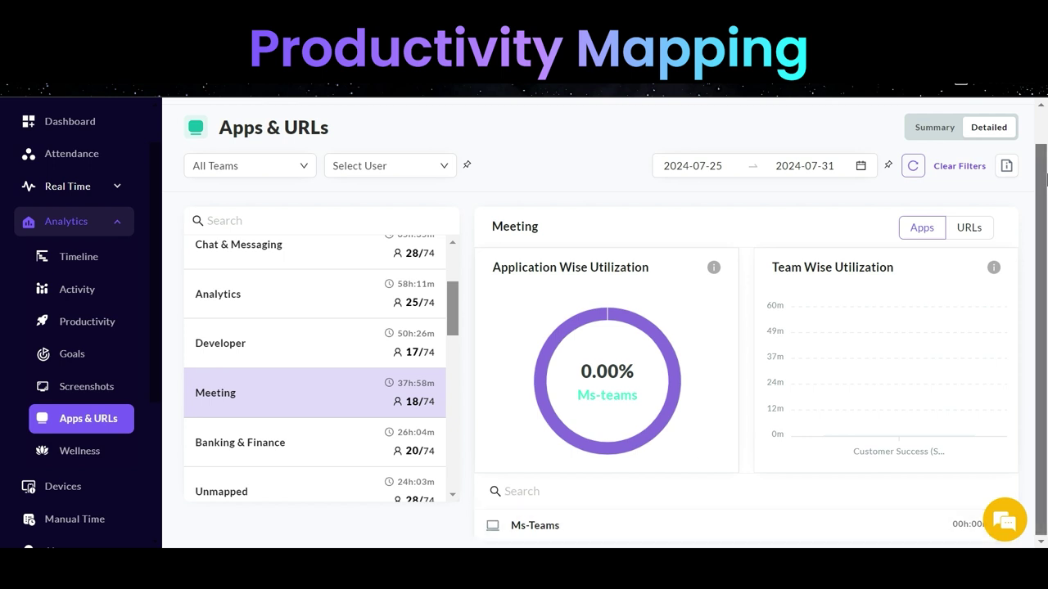
click(966, 229)
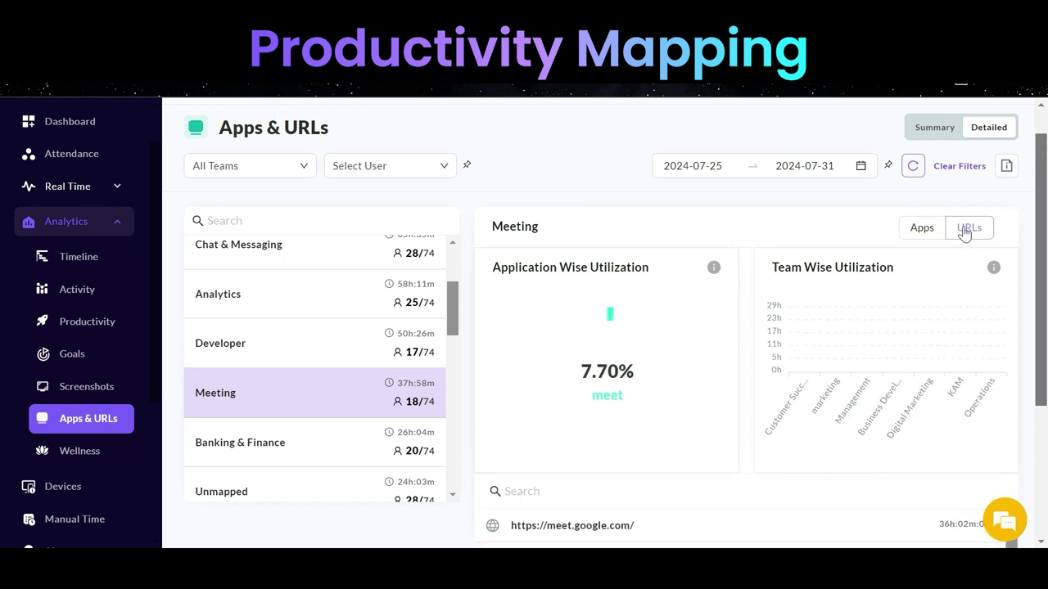
scroll(701, 402, down, 2)
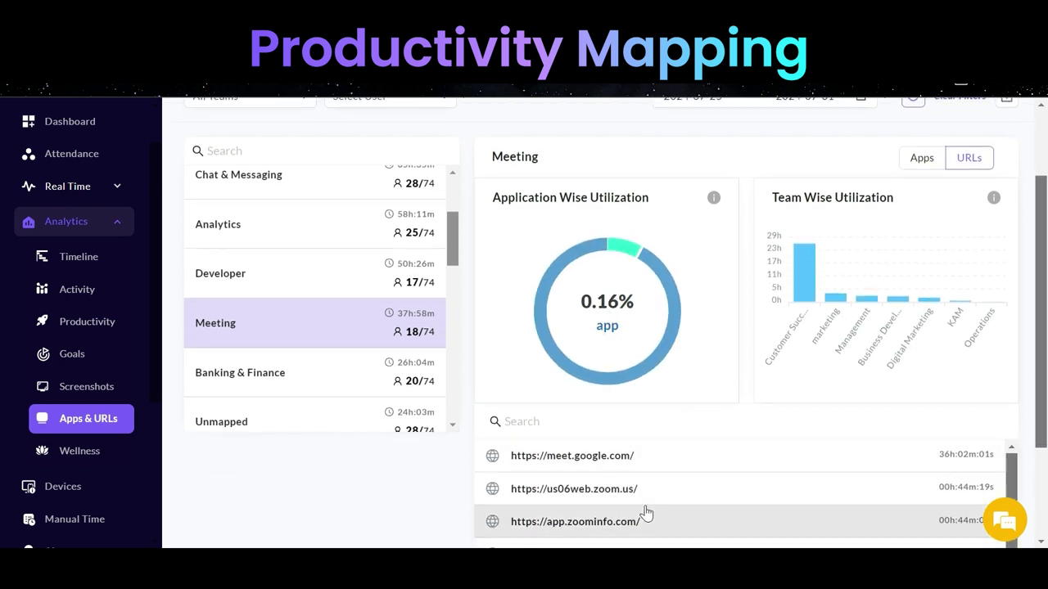
scroll(646, 513, down, 5)
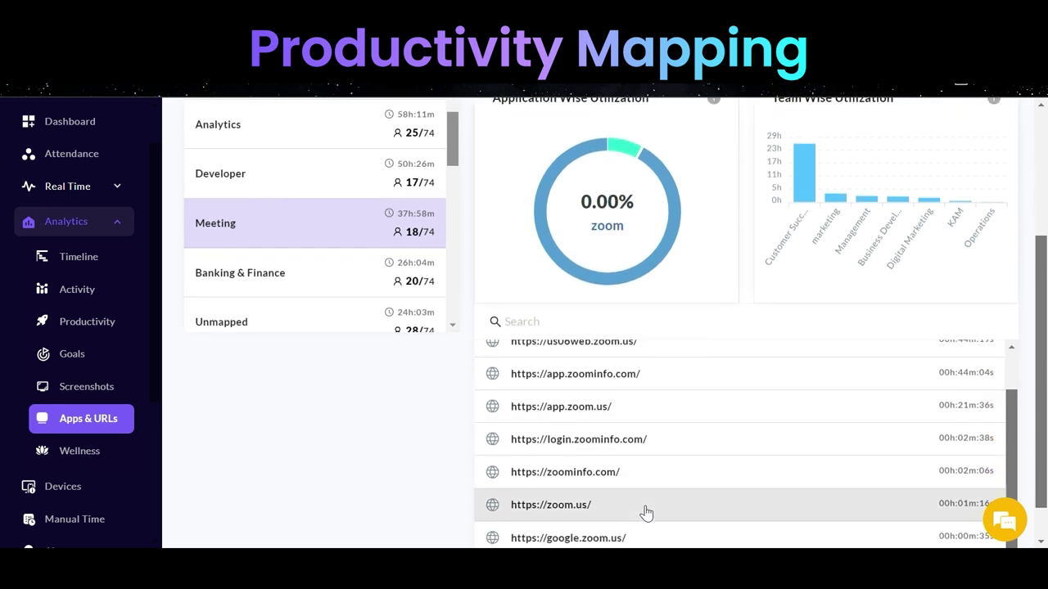
scroll(646, 513, up, 5)
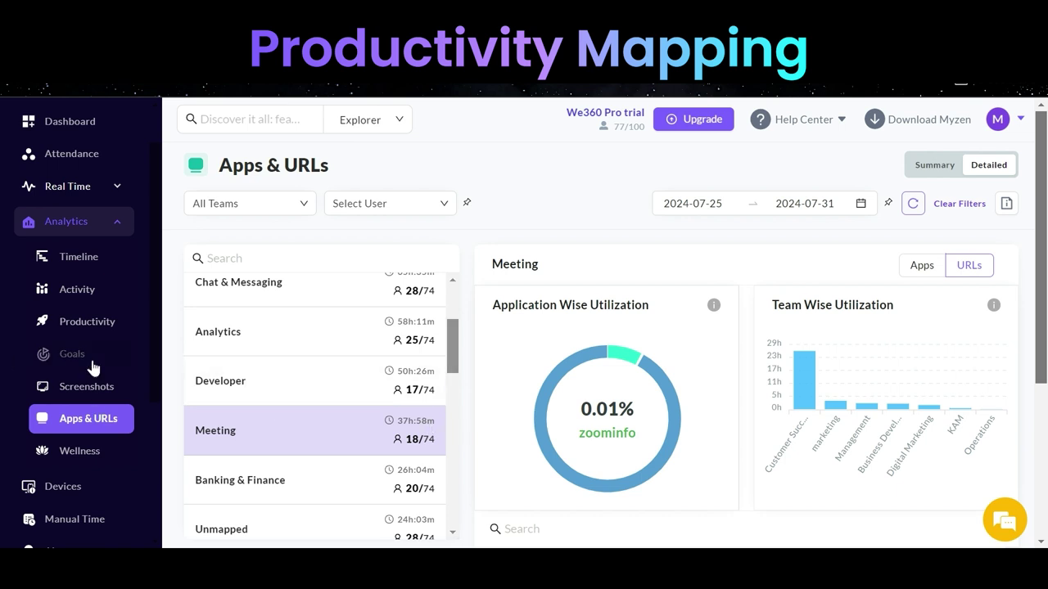
scroll(92, 367, down, 5)
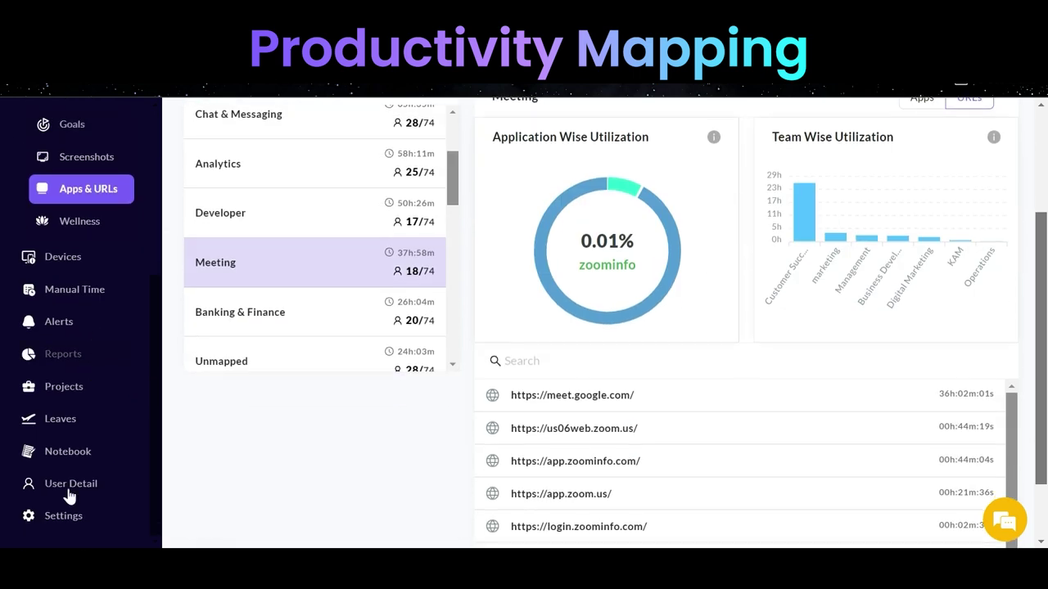
In Settings > Productivity Rules, add an application policy named 'New Policy'
click(64, 519)
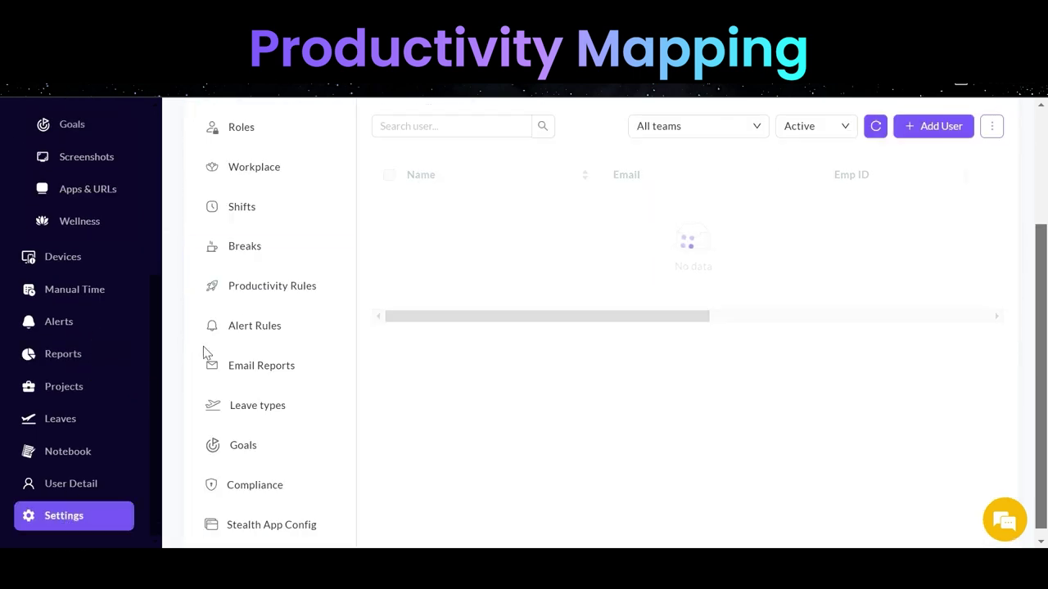
click(279, 285)
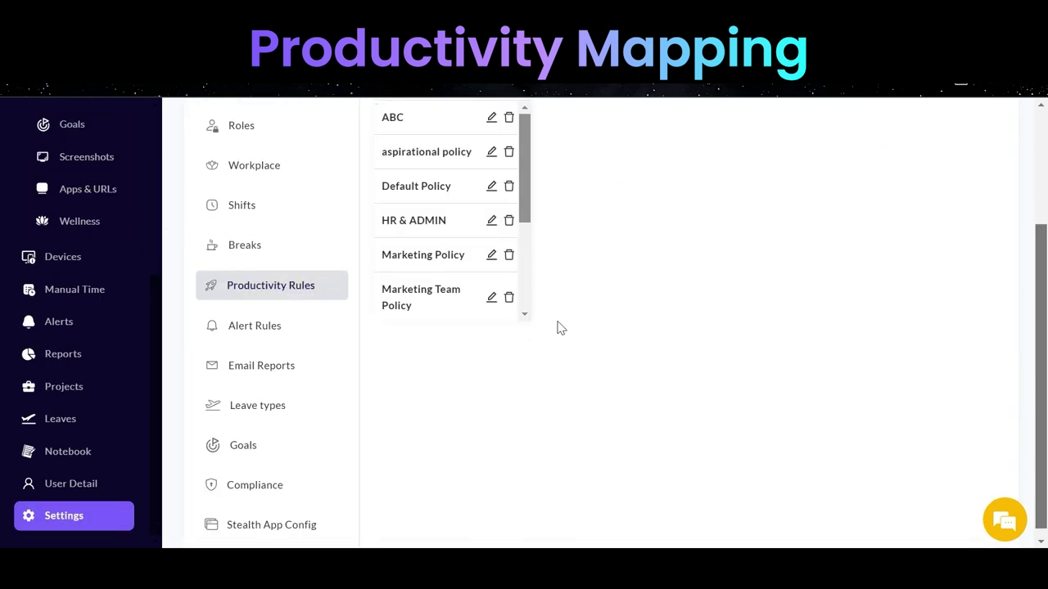
scroll(561, 327, up, 1)
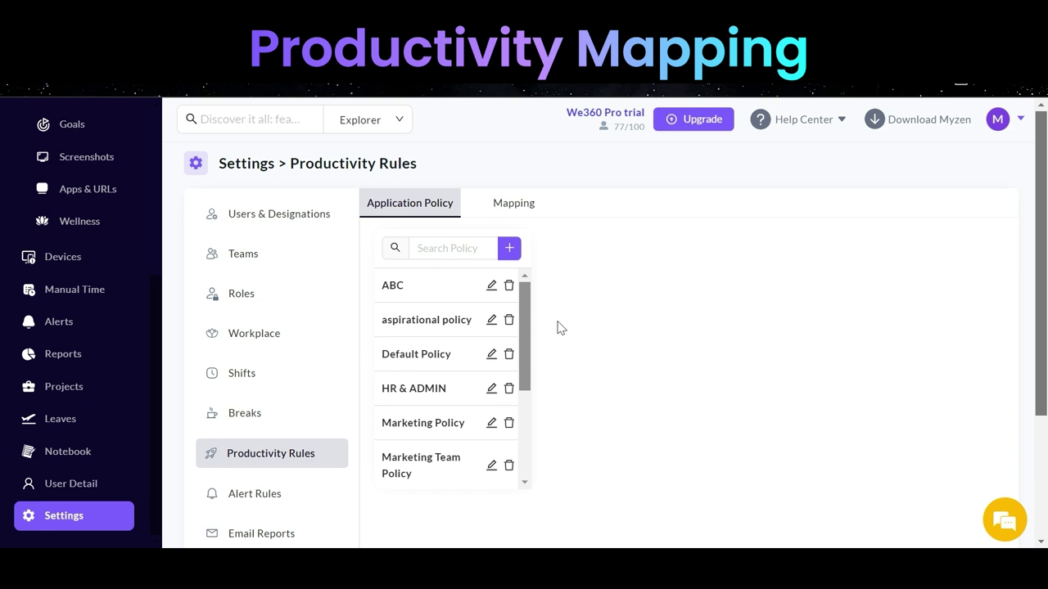
click(509, 249)
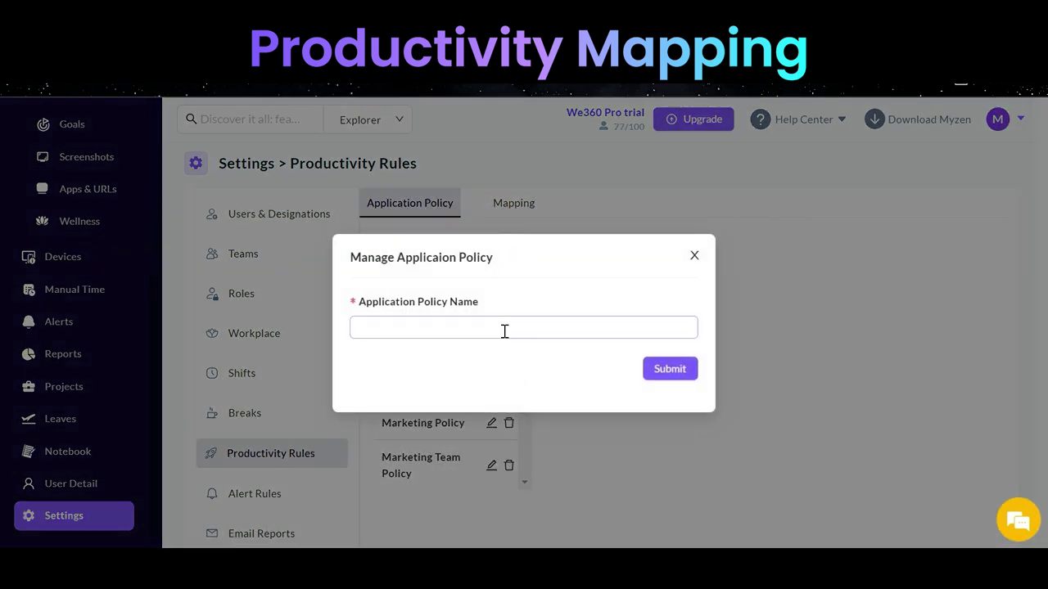
text(New Policy)
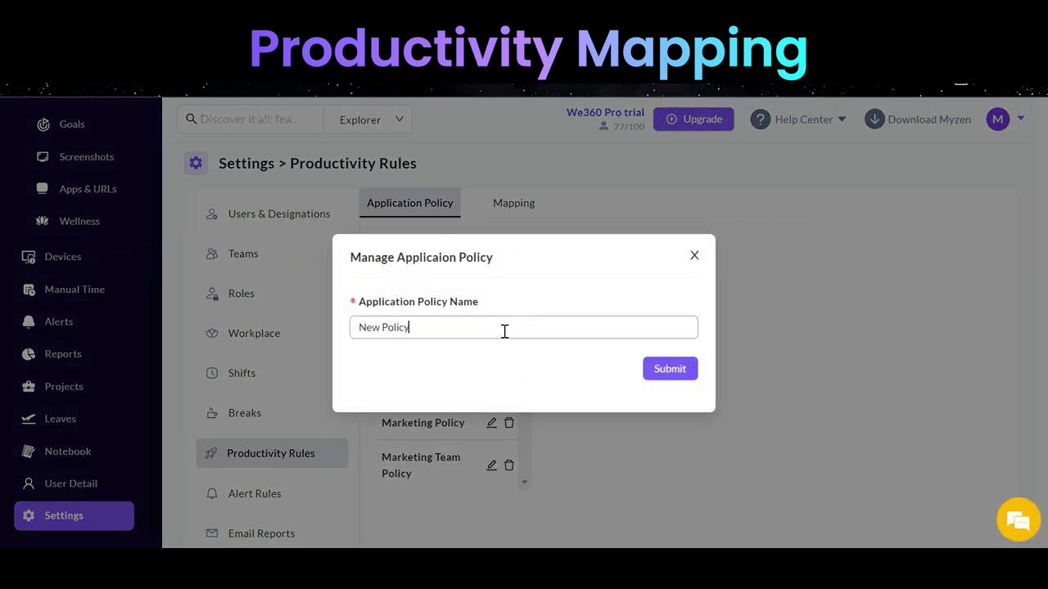
click(668, 372)
scroll(450, 368, down, 3)
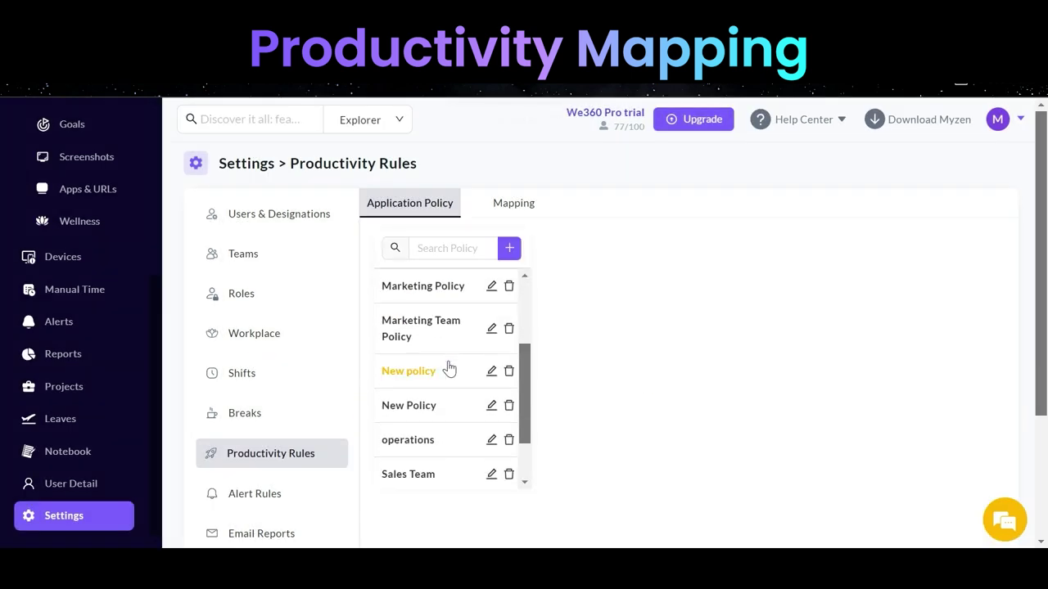
Select New Policy and mark its Meeting and Analytics categories Productive
click(410, 407)
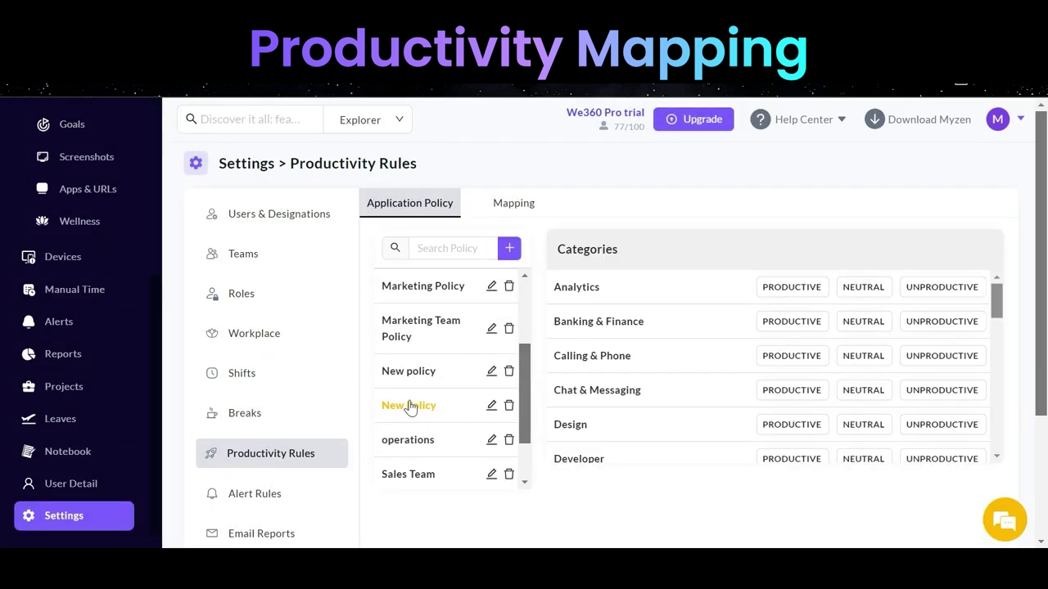
scroll(677, 338, down, 5)
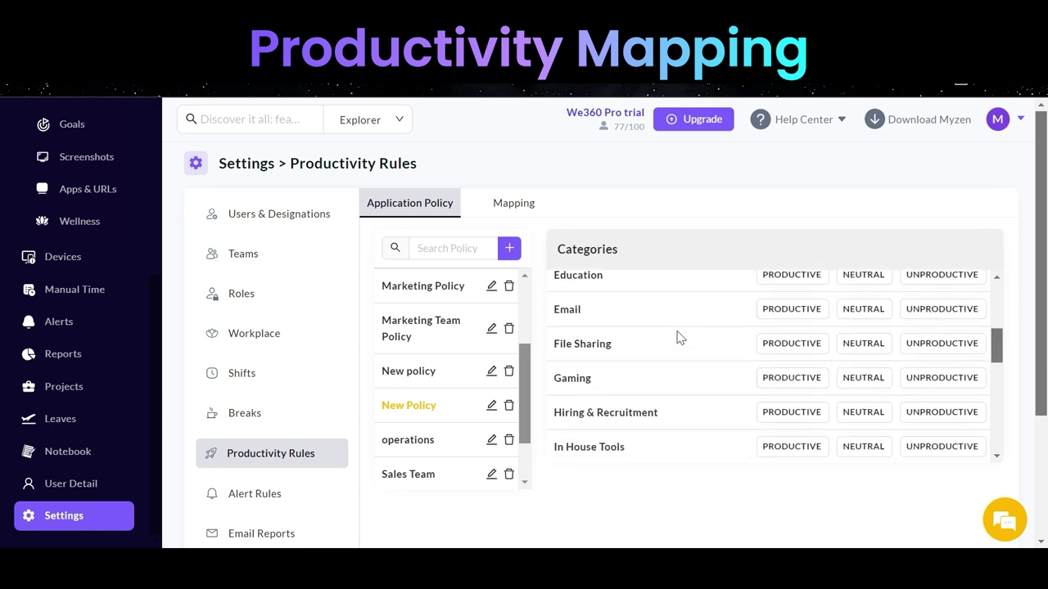
scroll(678, 337, up, 5)
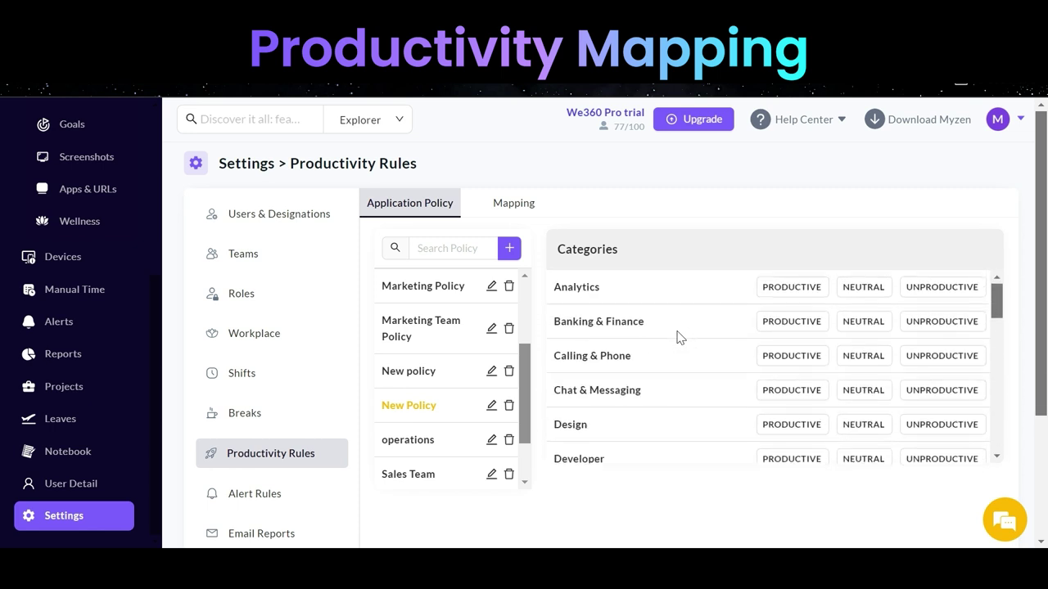
scroll(678, 338, down, 5)
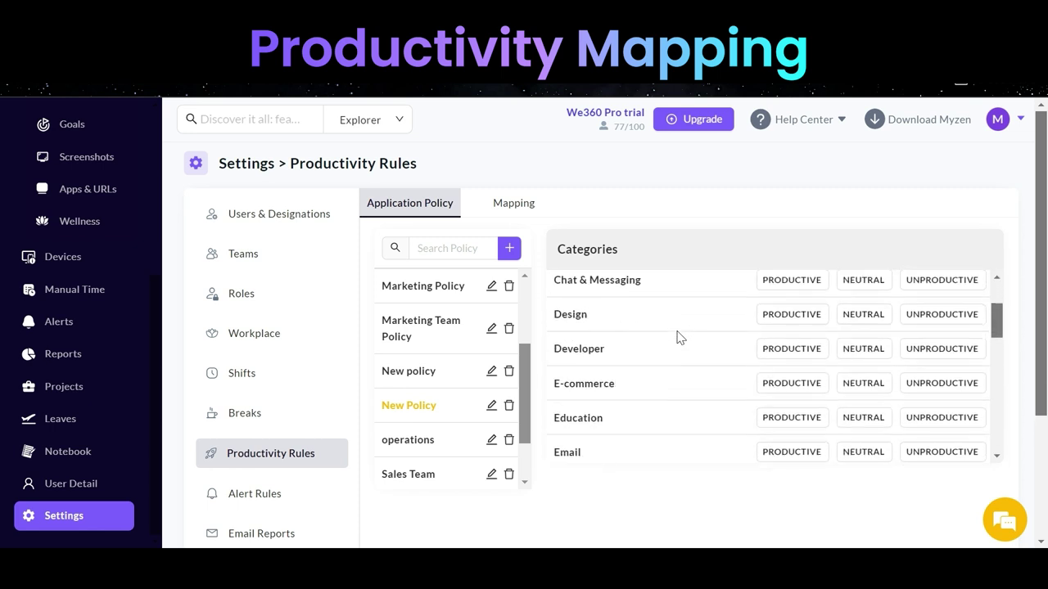
scroll(678, 337, down, 5)
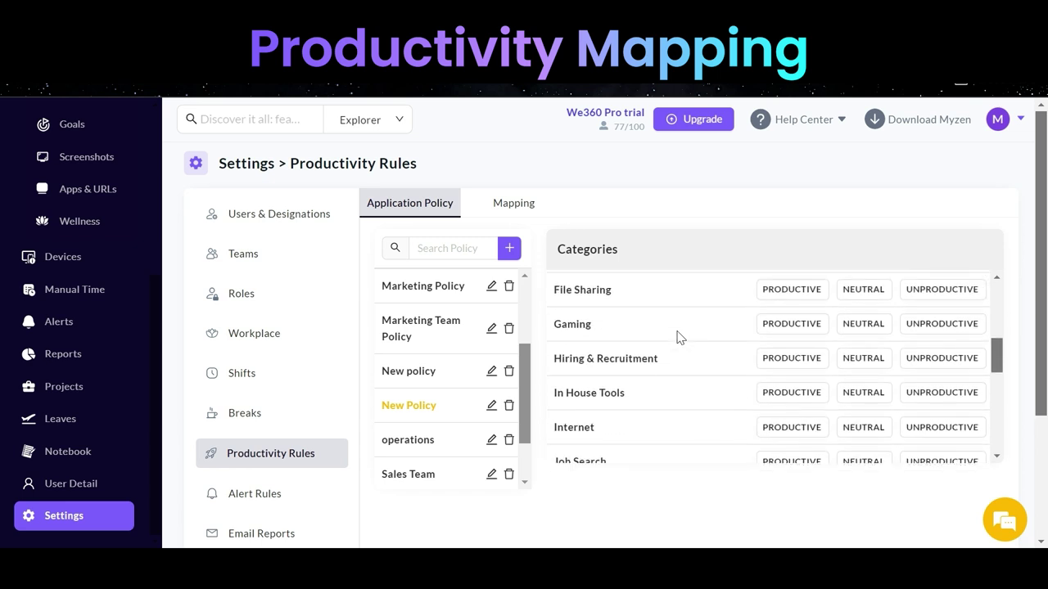
click(778, 434)
scroll(779, 436, up, 10)
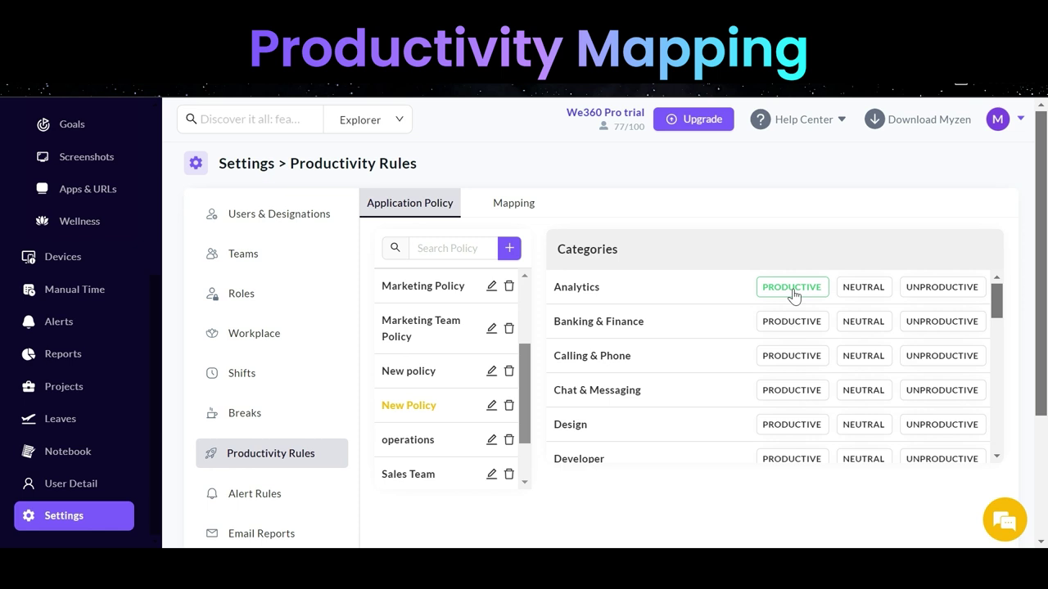
click(793, 295)
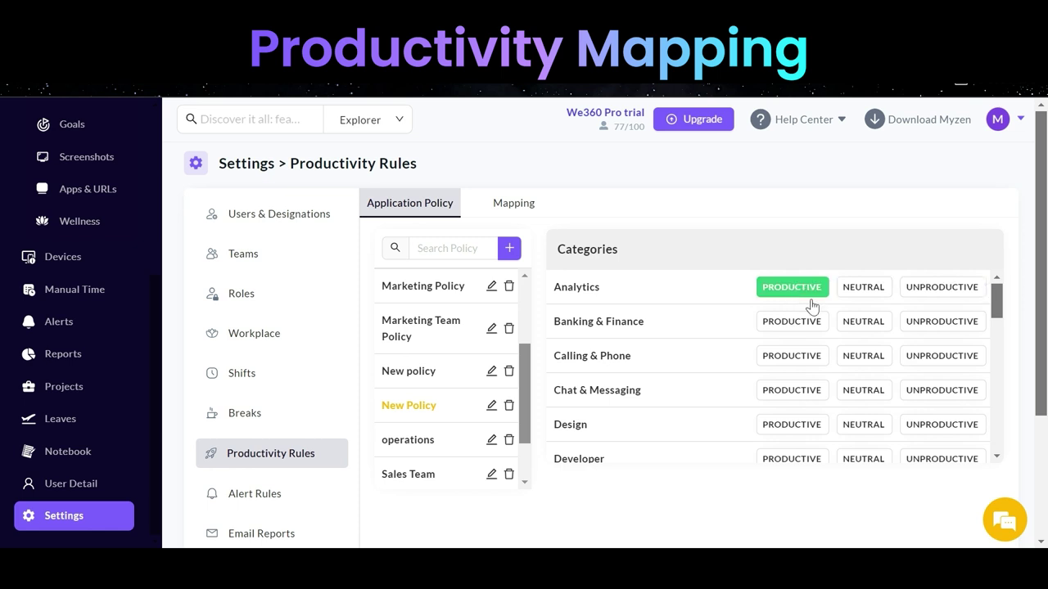
Mark Banking & Finance, Calling & Phone, E-commerce unproductive; Chat & Messaging, Design, Developer productive
click(937, 334)
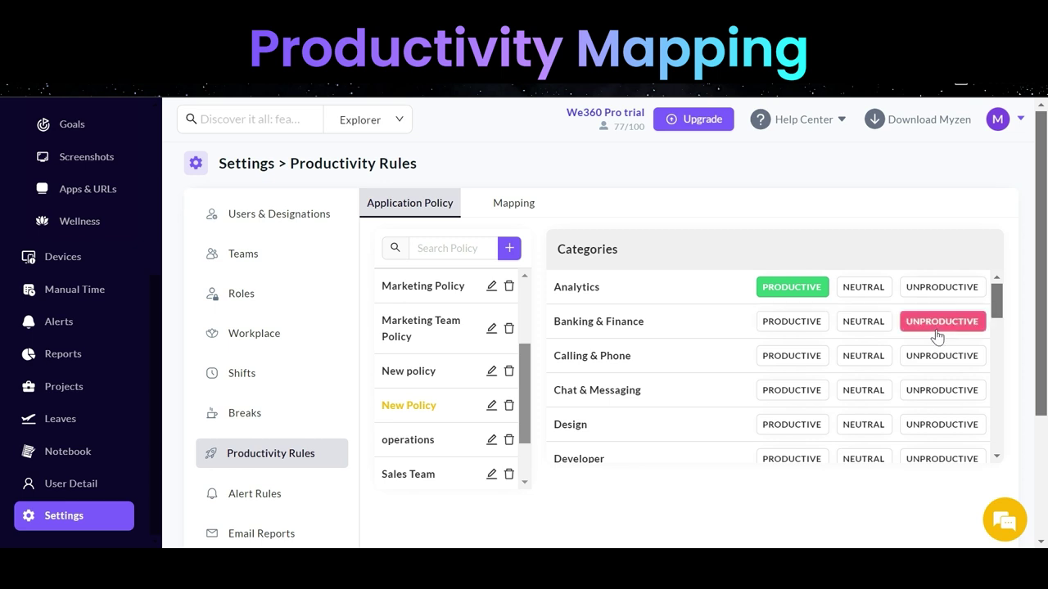
click(925, 371)
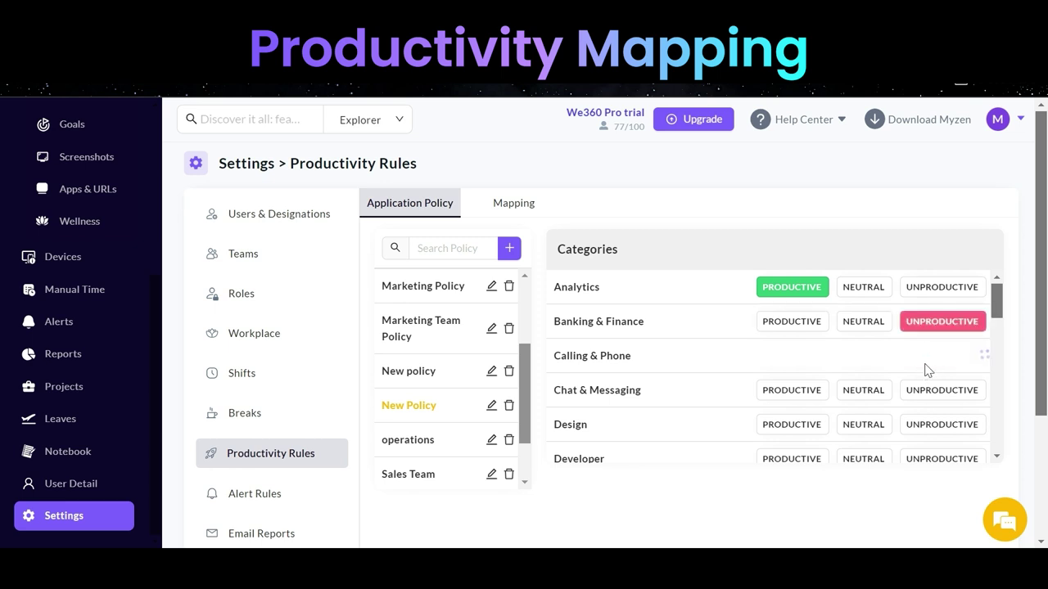
click(782, 400)
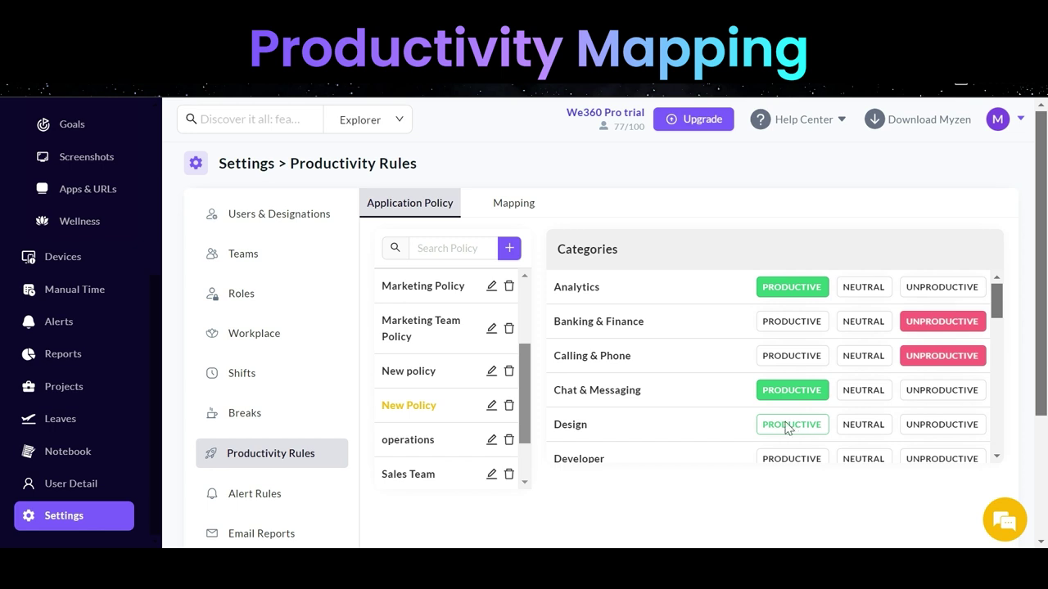
click(790, 424)
scroll(790, 424, down, 1)
click(790, 418)
scroll(791, 429, down, 1)
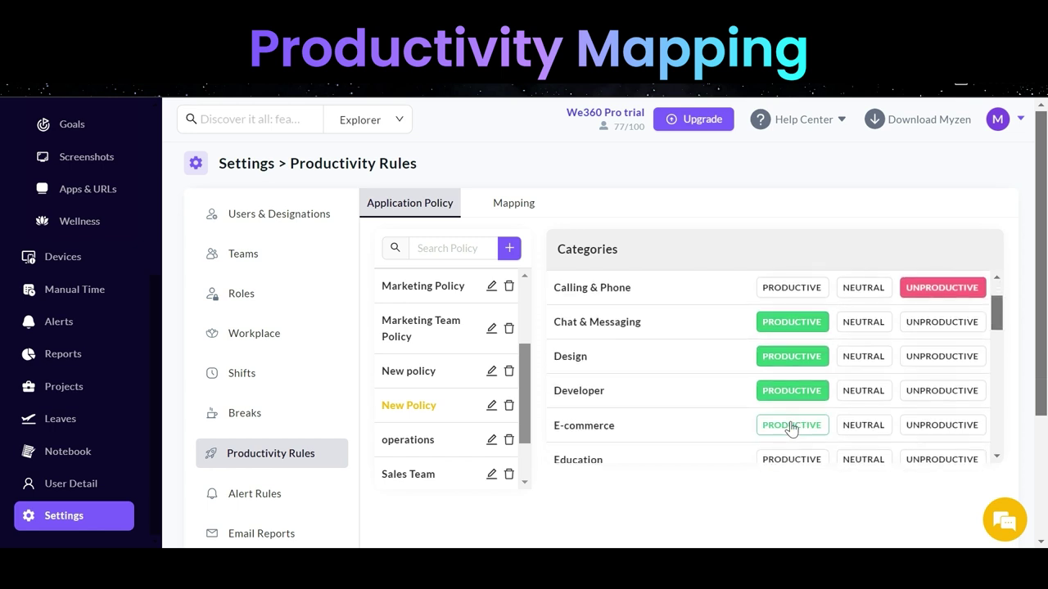
click(920, 432)
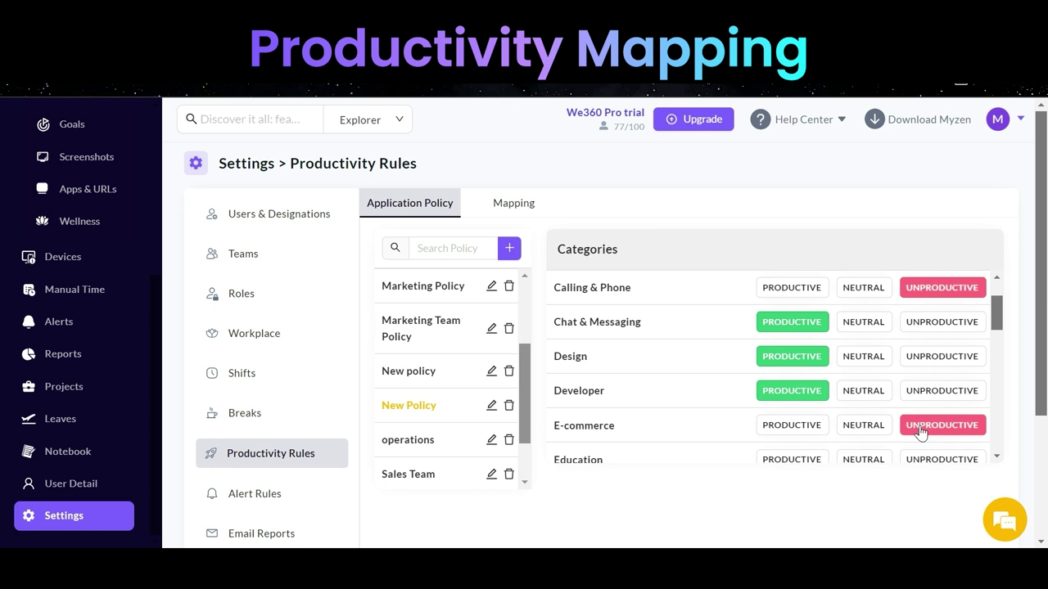
Mark Education, Email, File Sharing, Hiring & Recruitment, In House Tools, Internet productive, and Gaming unproductive
scroll(921, 431, down, 1)
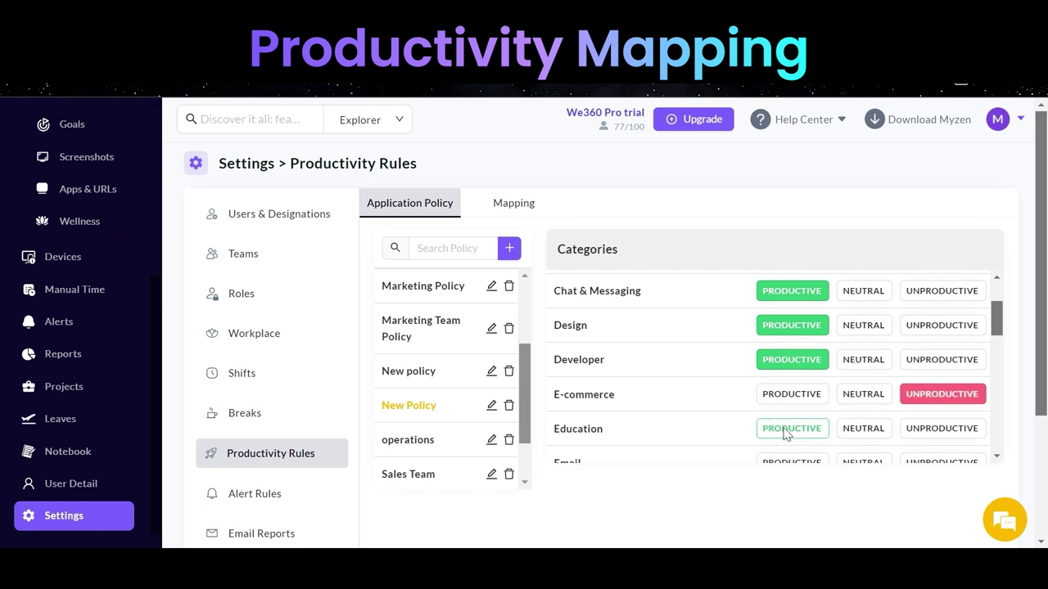
click(783, 434)
scroll(784, 435, down, 1)
click(783, 434)
scroll(784, 433, down, 1)
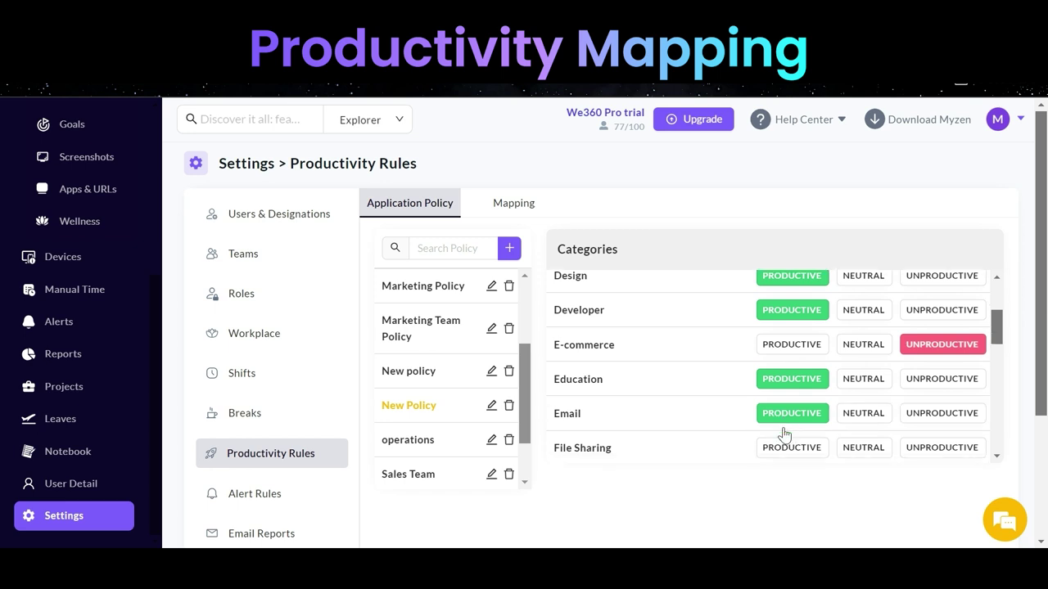
click(788, 424)
scroll(794, 425, down, 1)
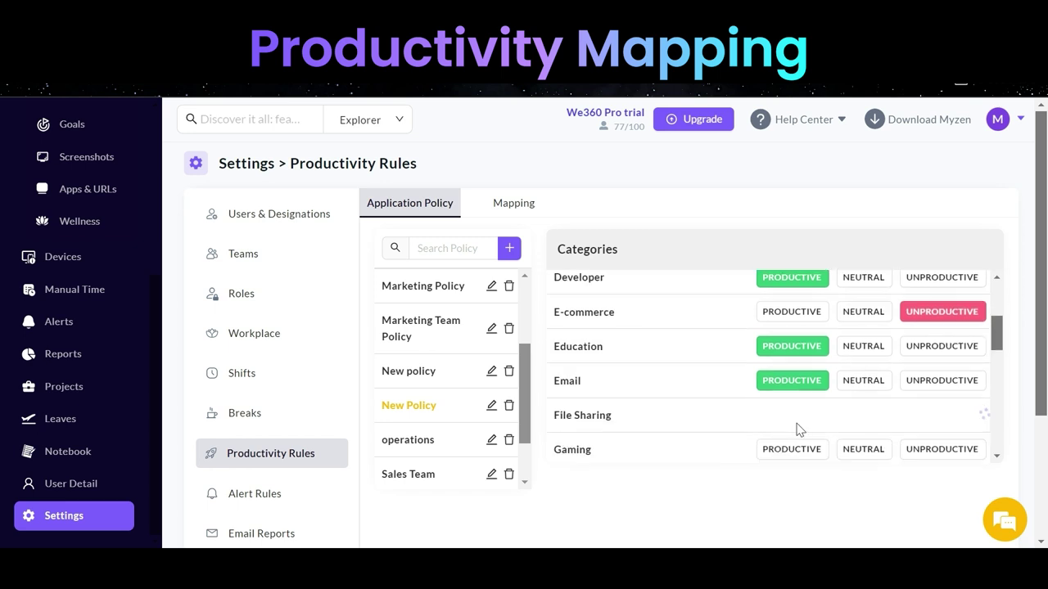
click(974, 429)
scroll(971, 429, down, 1)
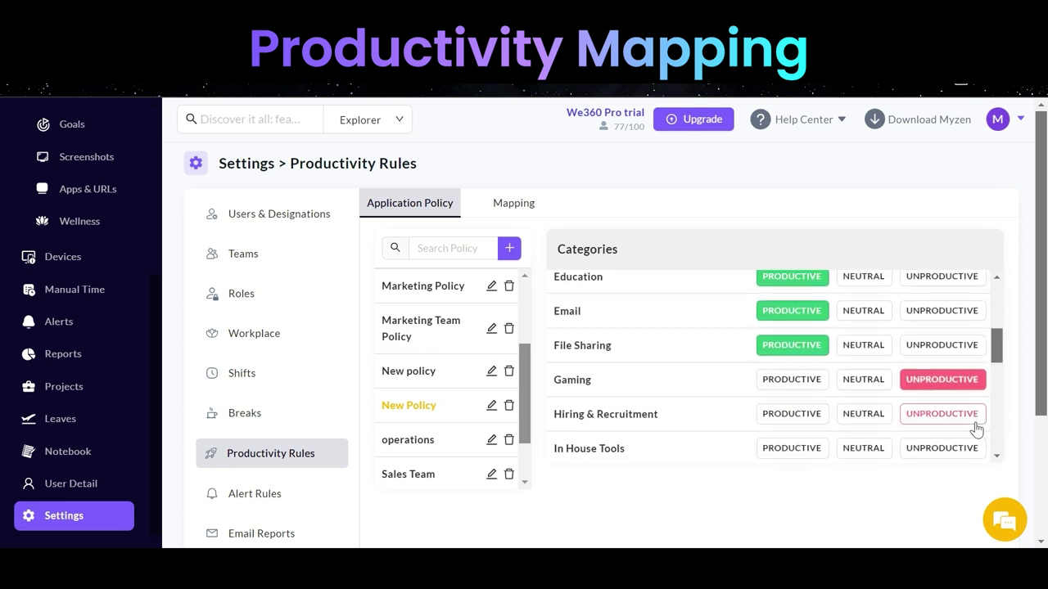
click(775, 418)
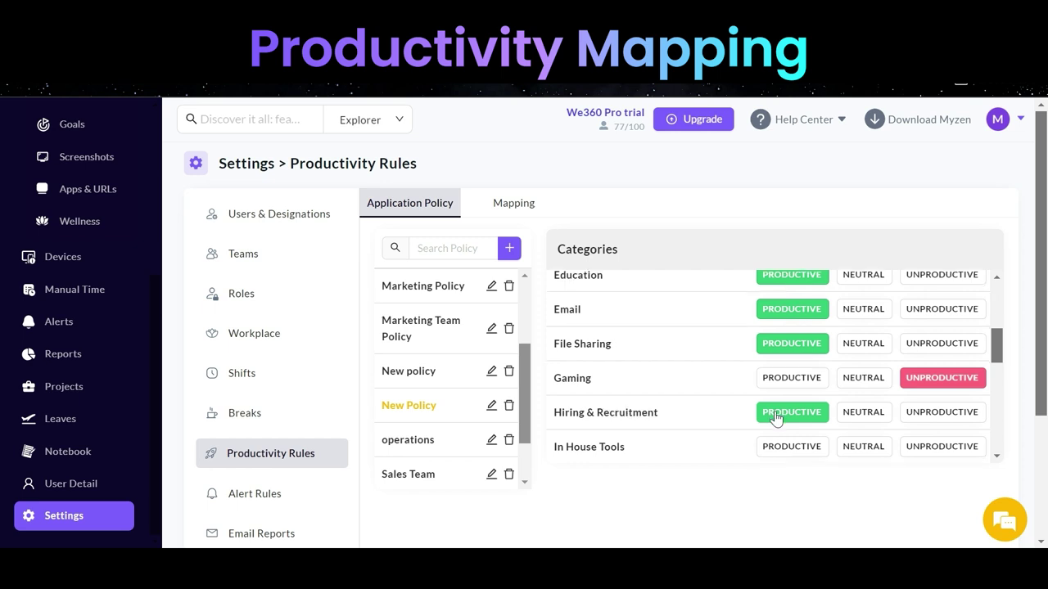
scroll(775, 419, down, 1)
click(776, 424)
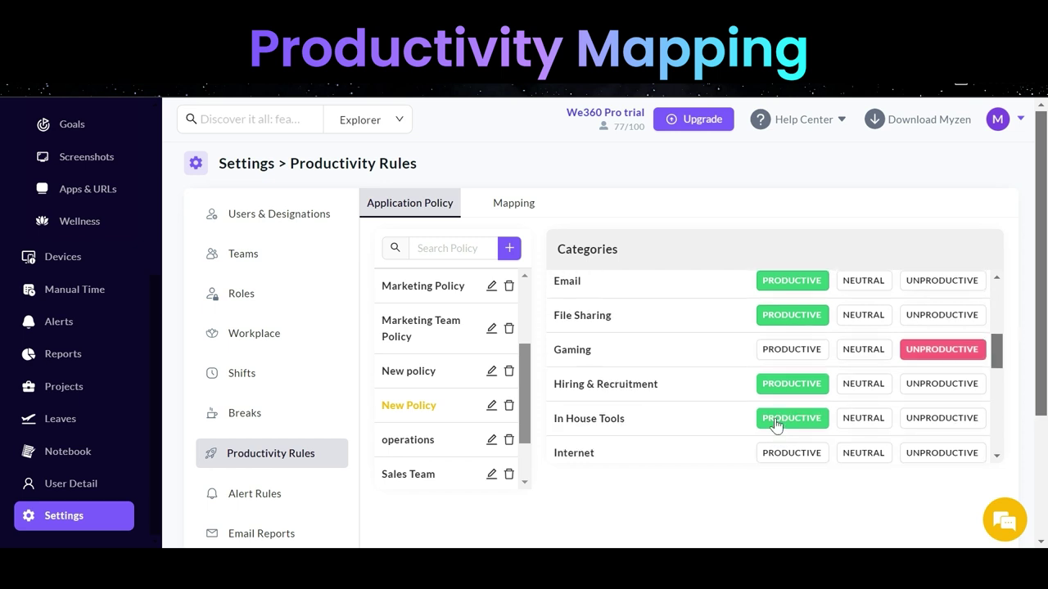
scroll(775, 424, down, 1)
click(775, 430)
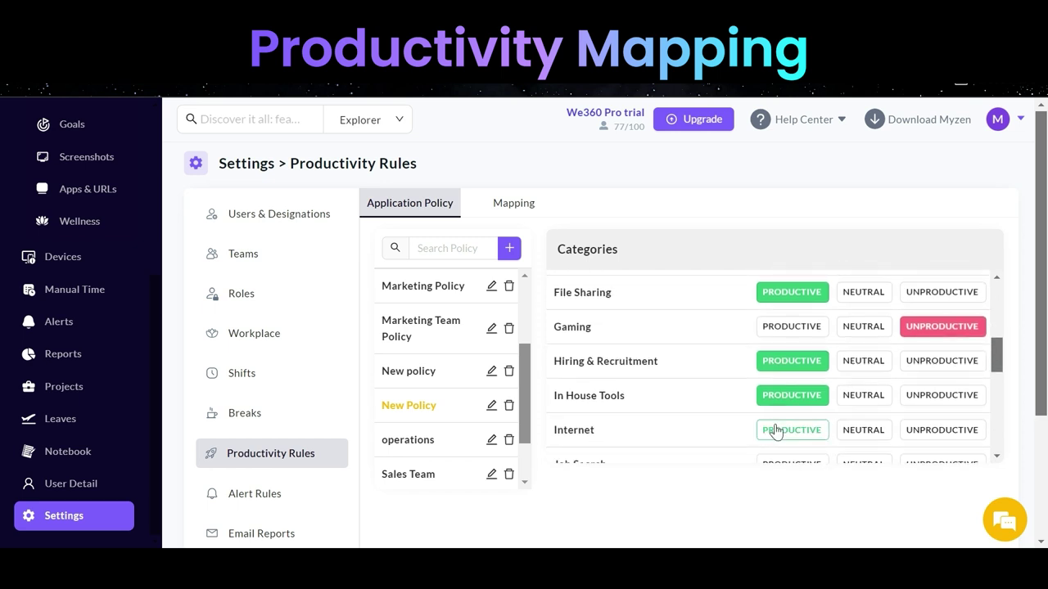
Go to the Teams settings page
scroll(775, 431, down, 5)
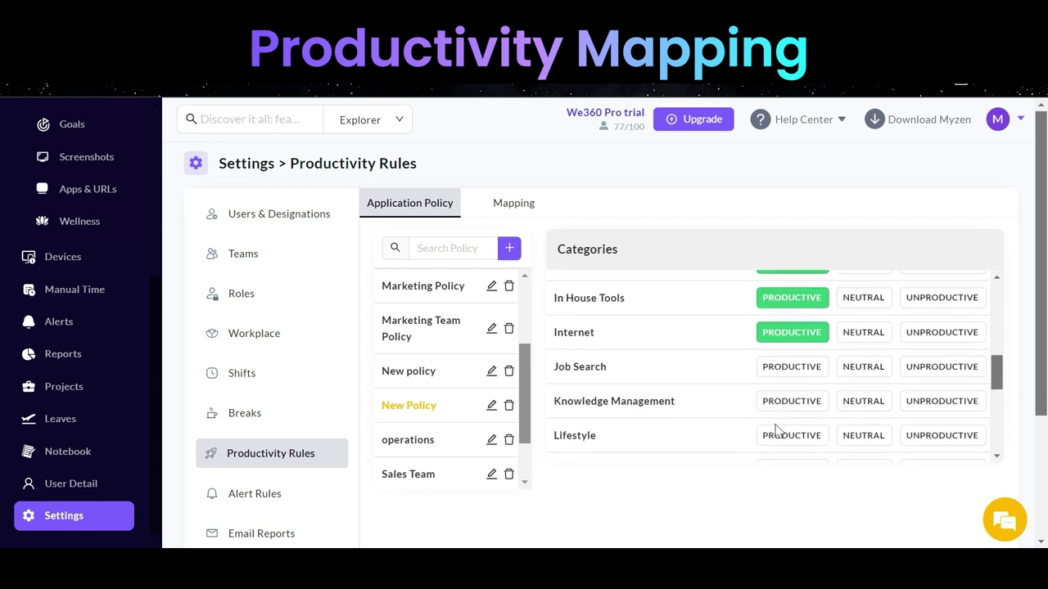
scroll(775, 431, down, 8)
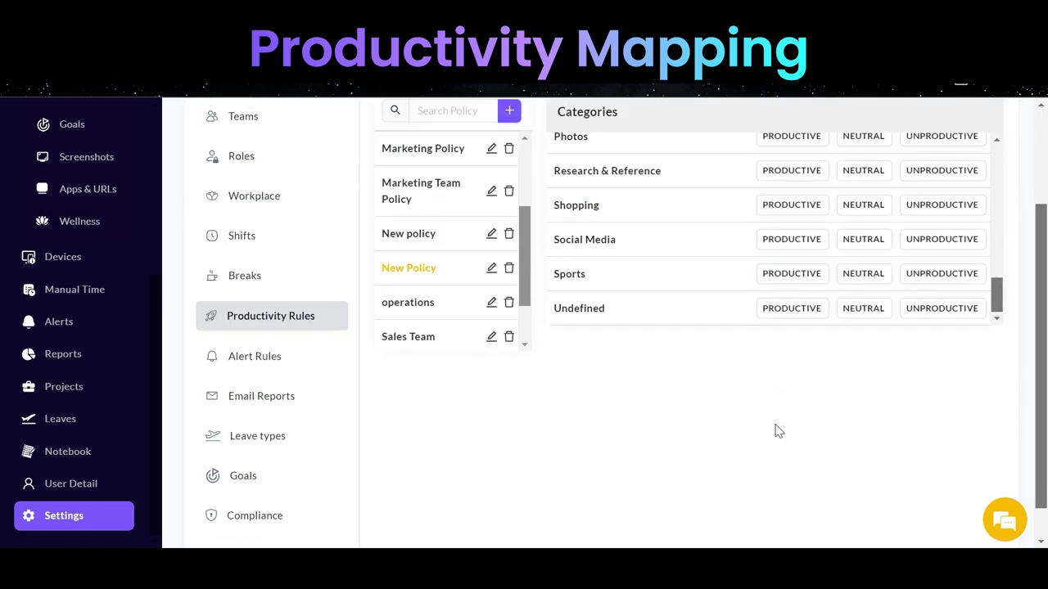
scroll(568, 290, up, 18)
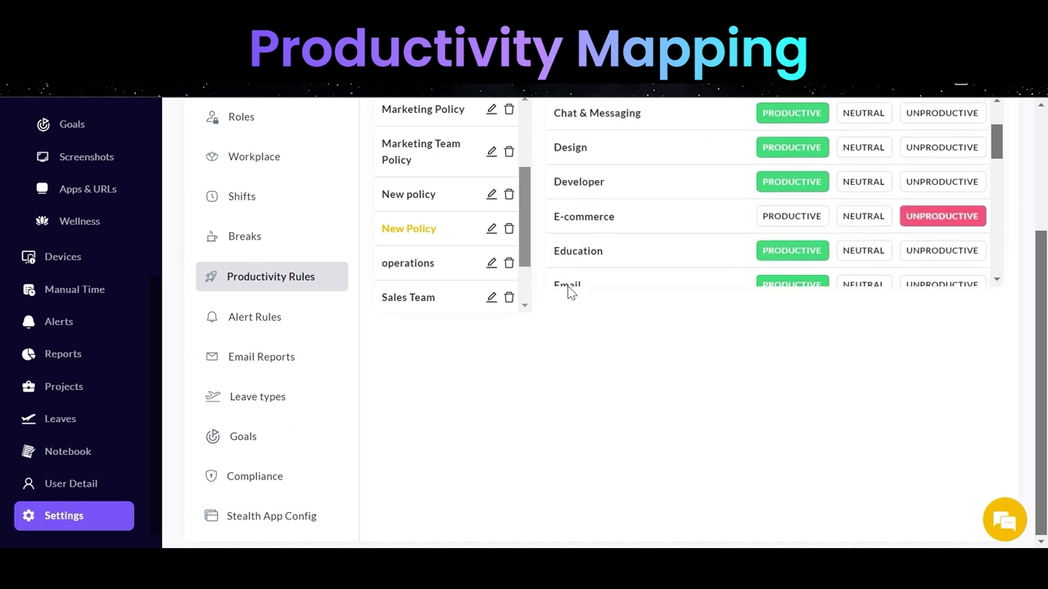
scroll(567, 289, up, 3)
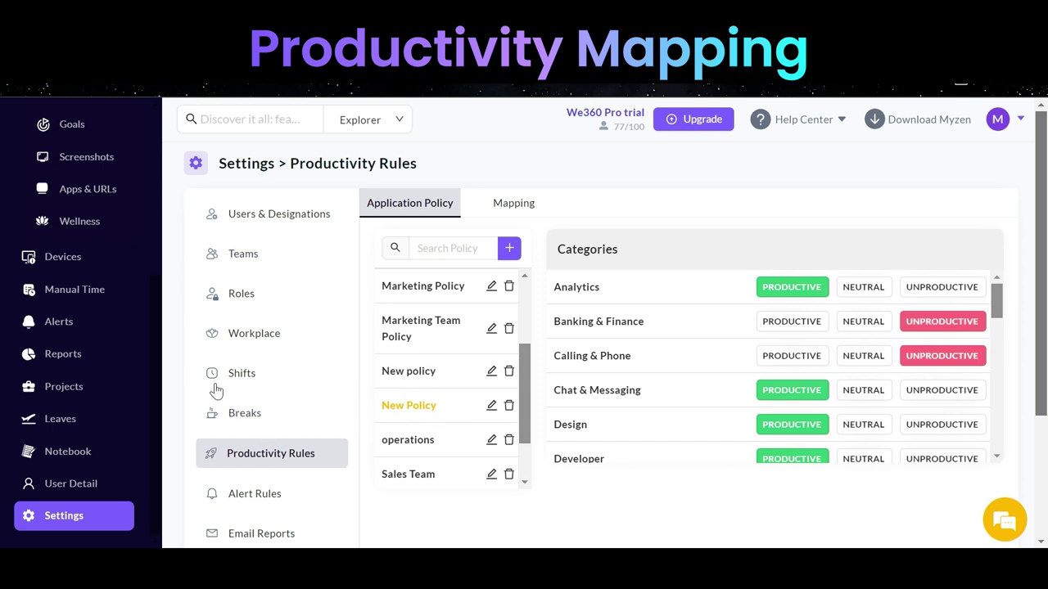
click(216, 251)
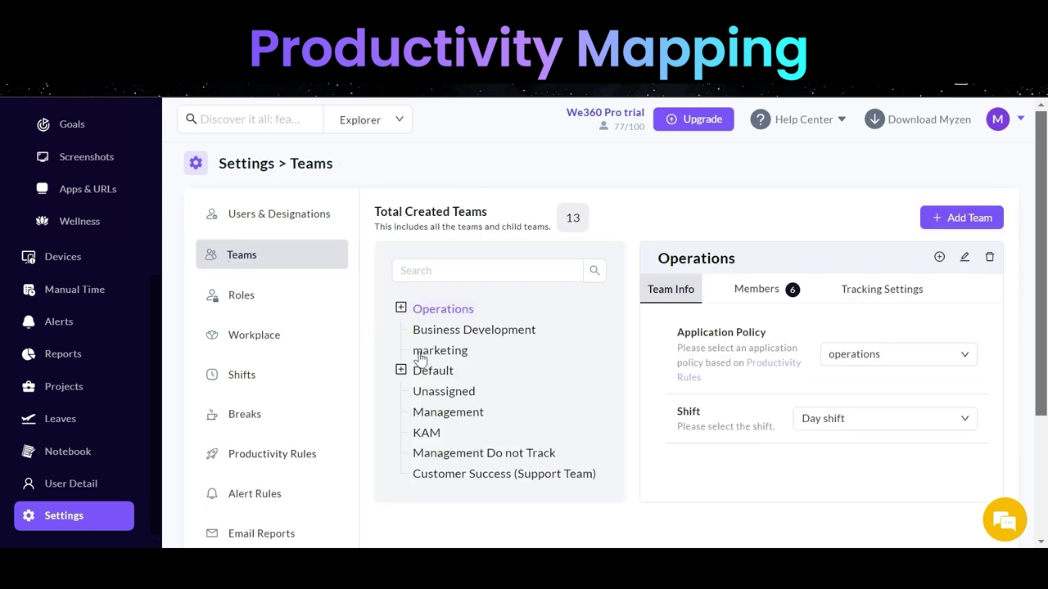
Assign New Policy to the Business Development team, then return to Productivity Rules
click(449, 336)
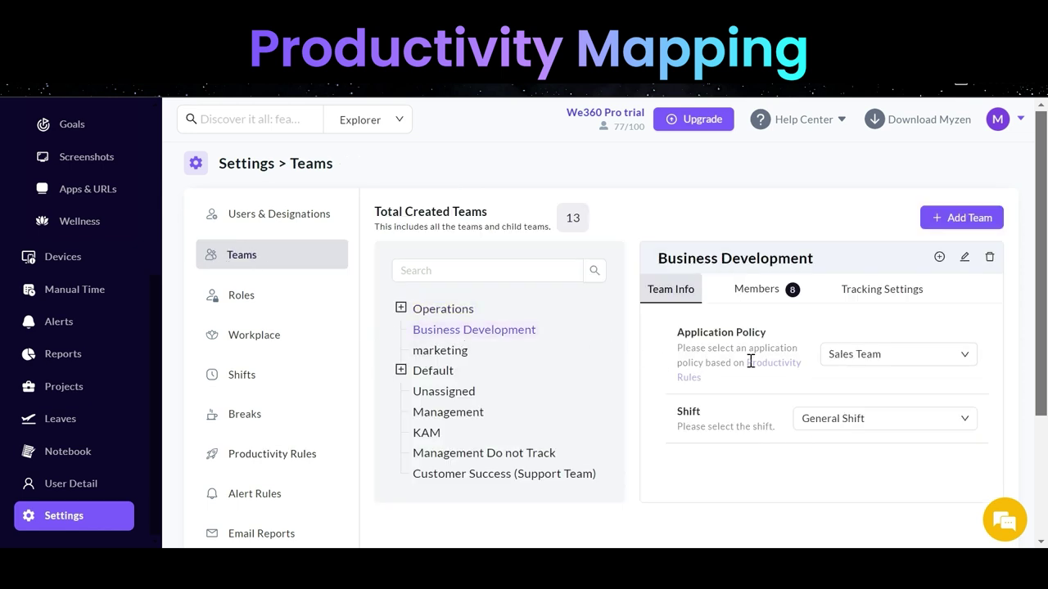
click(856, 352)
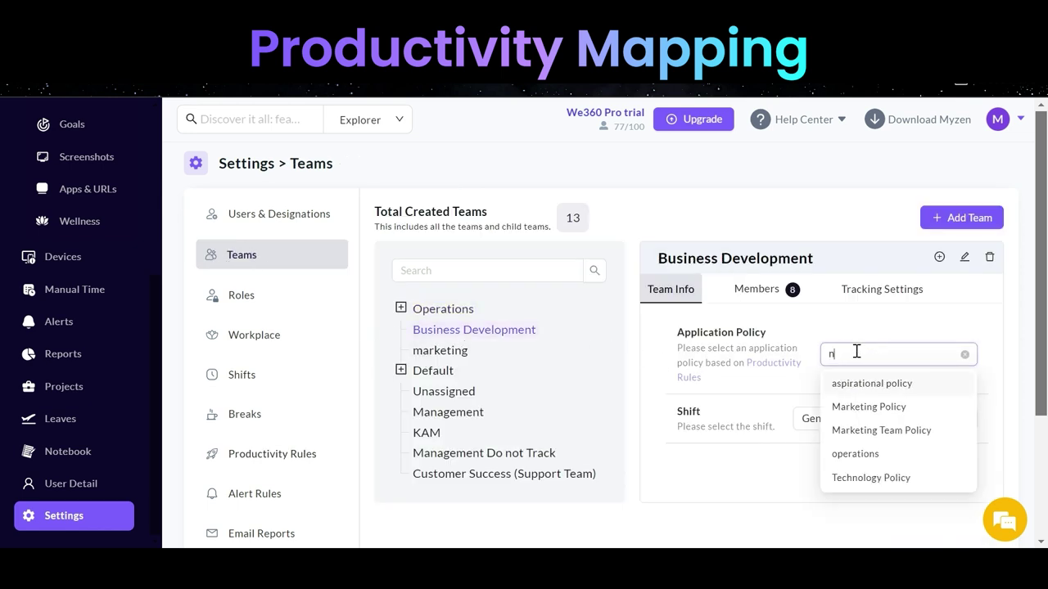
text(ew)
key(BackSpace)
key(BackSpace)
key(BackSpace)
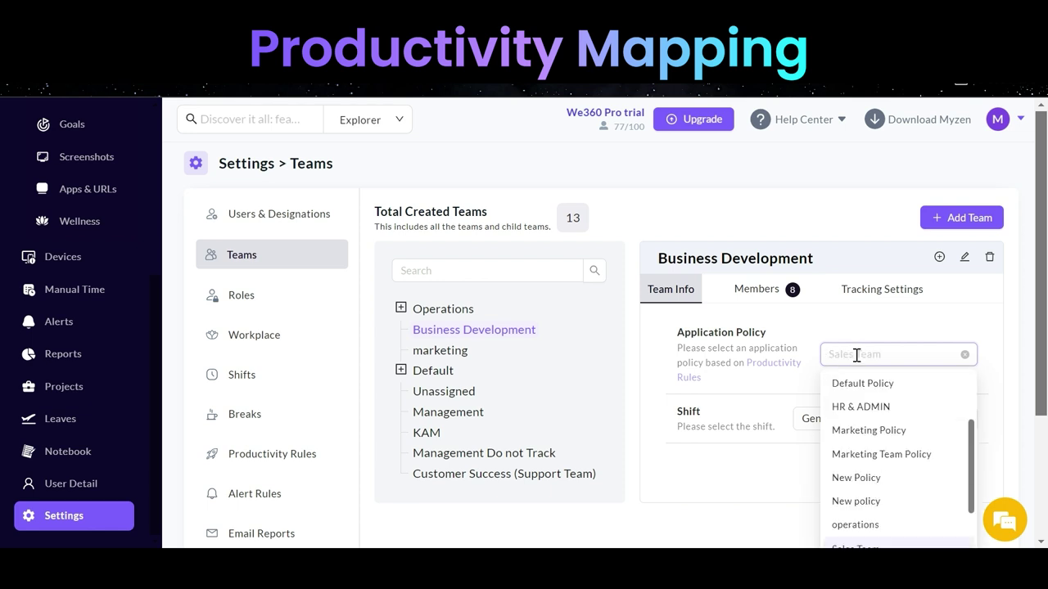
click(866, 486)
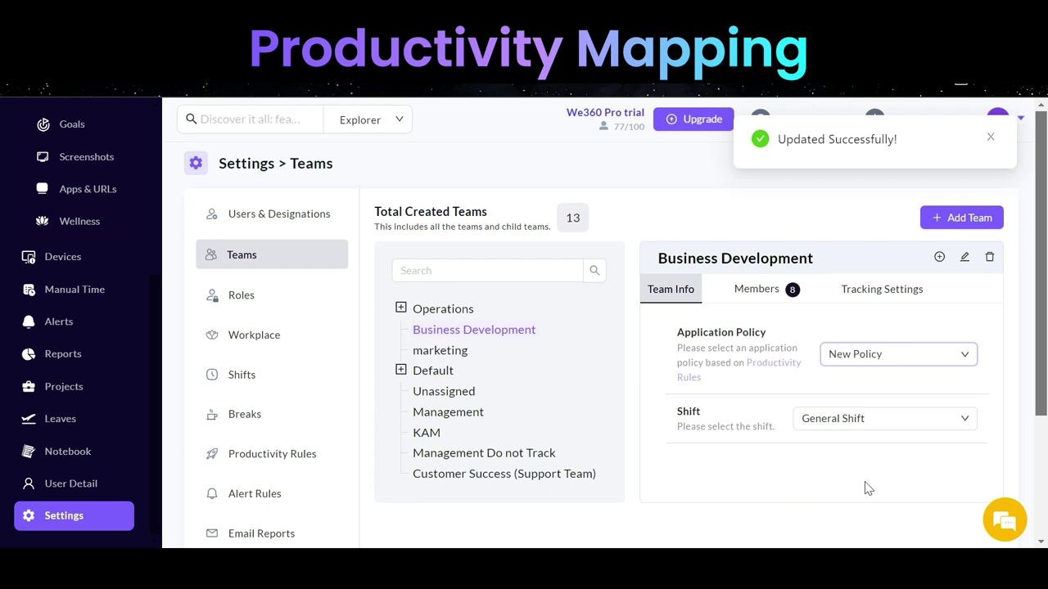
click(265, 457)
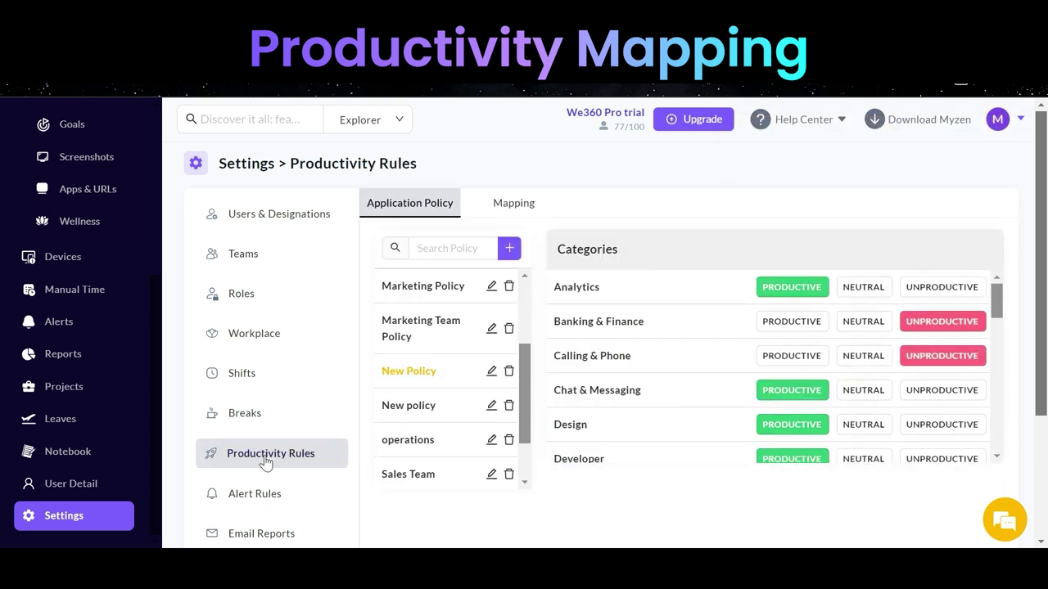
On the Mapping tab, update the unmapped list using the last 30 days' data
click(507, 205)
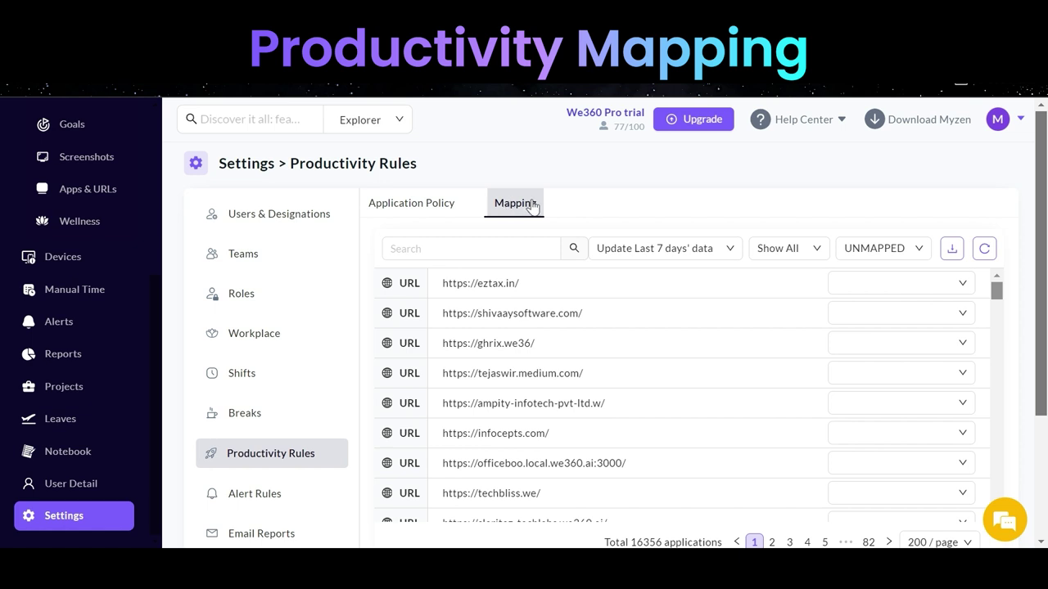
click(664, 248)
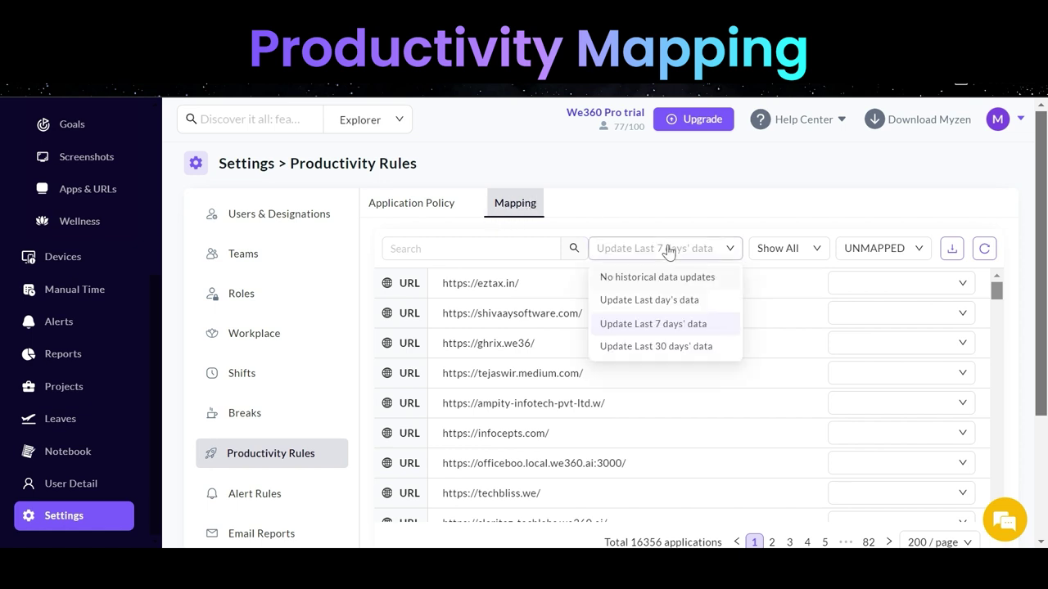
click(661, 348)
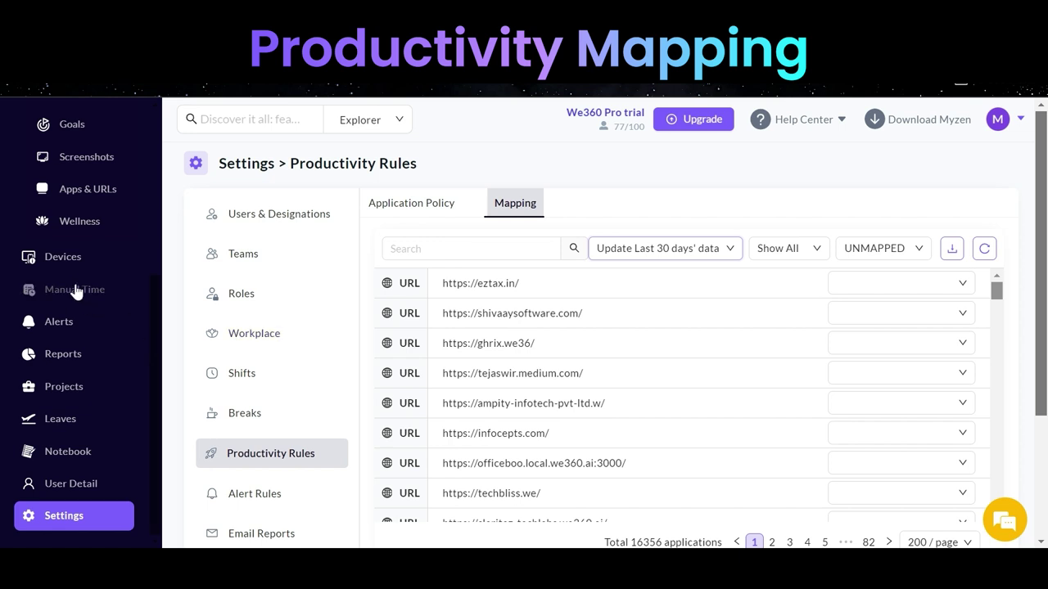
Open the Apps & URLs report in its Detailed view
scroll(75, 291, up, 5)
click(100, 209)
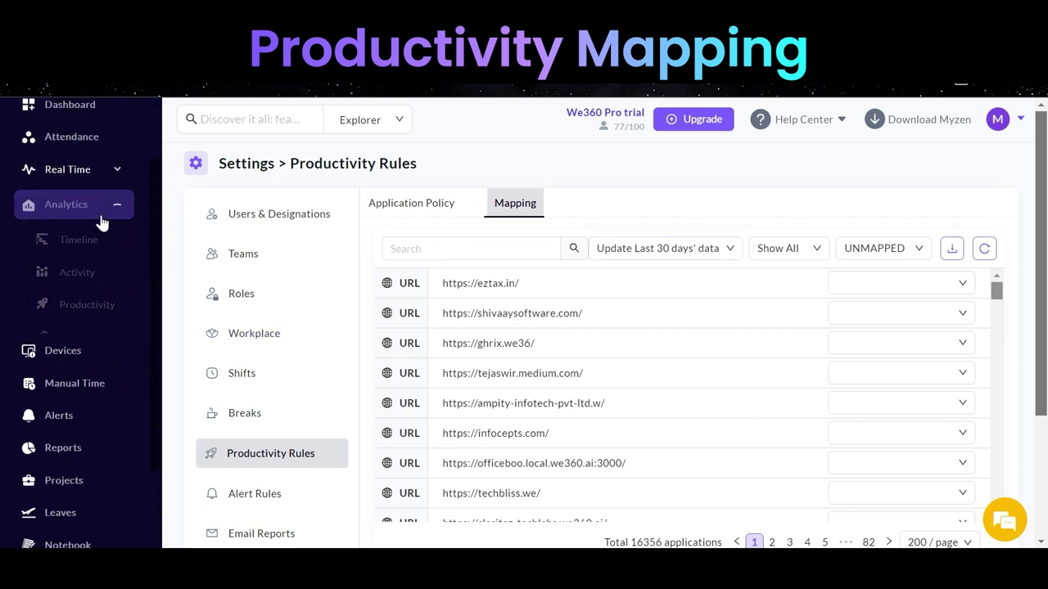
click(96, 206)
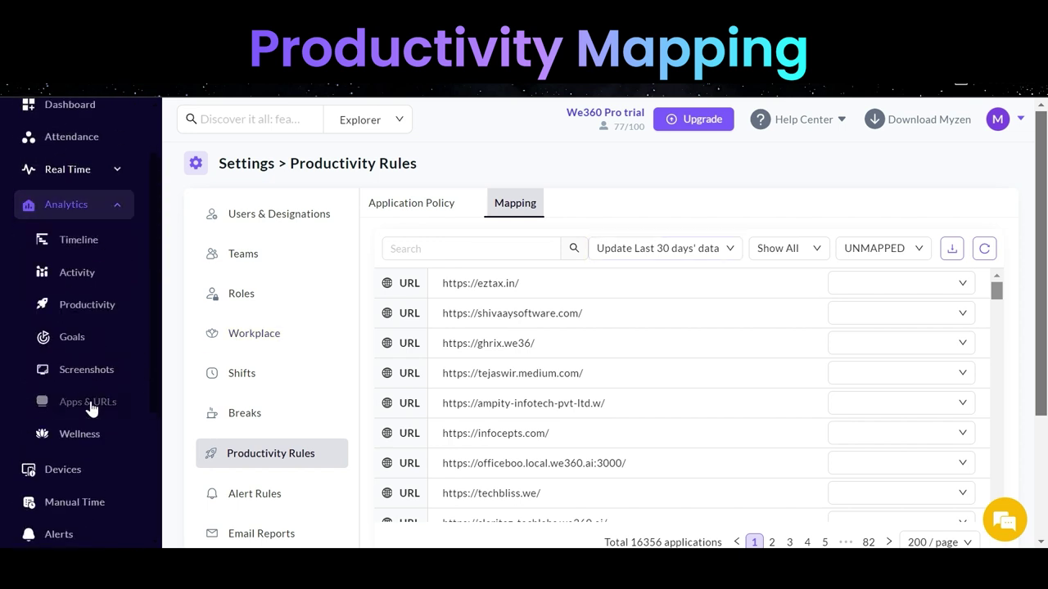
click(90, 405)
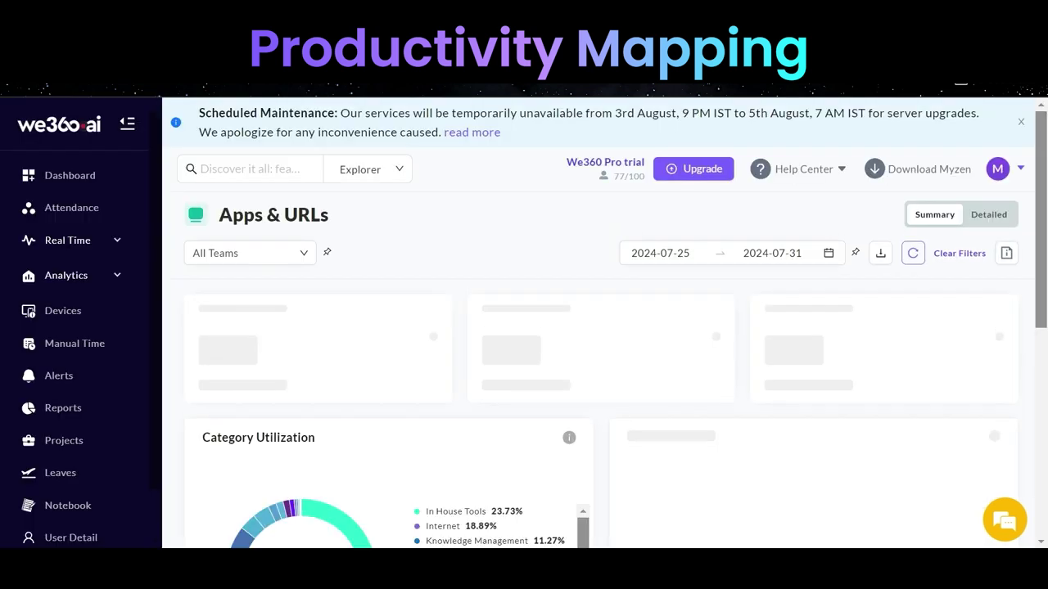
click(996, 218)
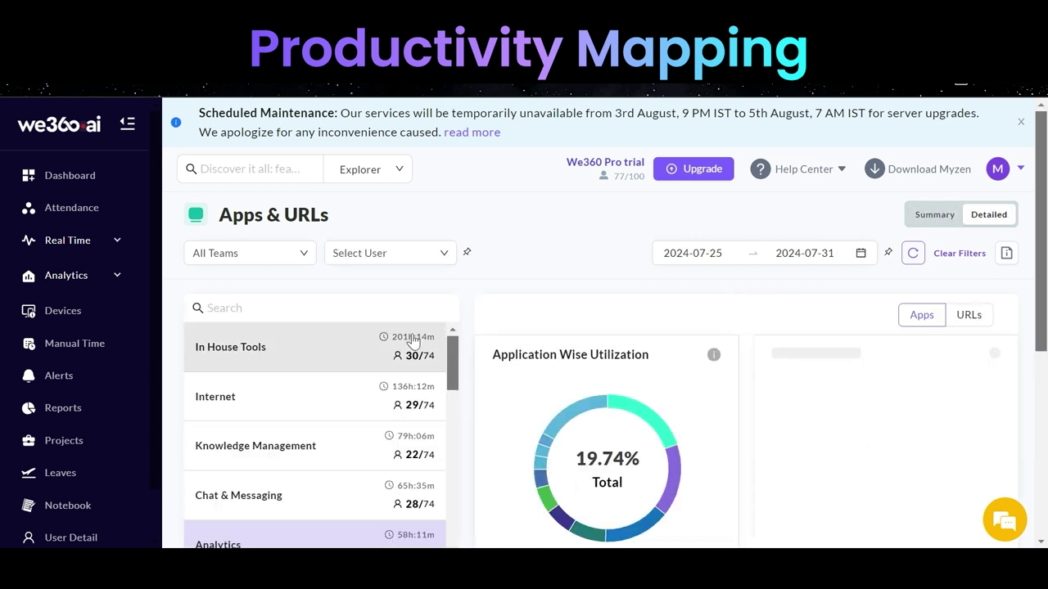
Show the Unmapped category's apps, led by Advinst at 00h:33m:27s
scroll(385, 290, down, 1)
scroll(355, 351, down, 2)
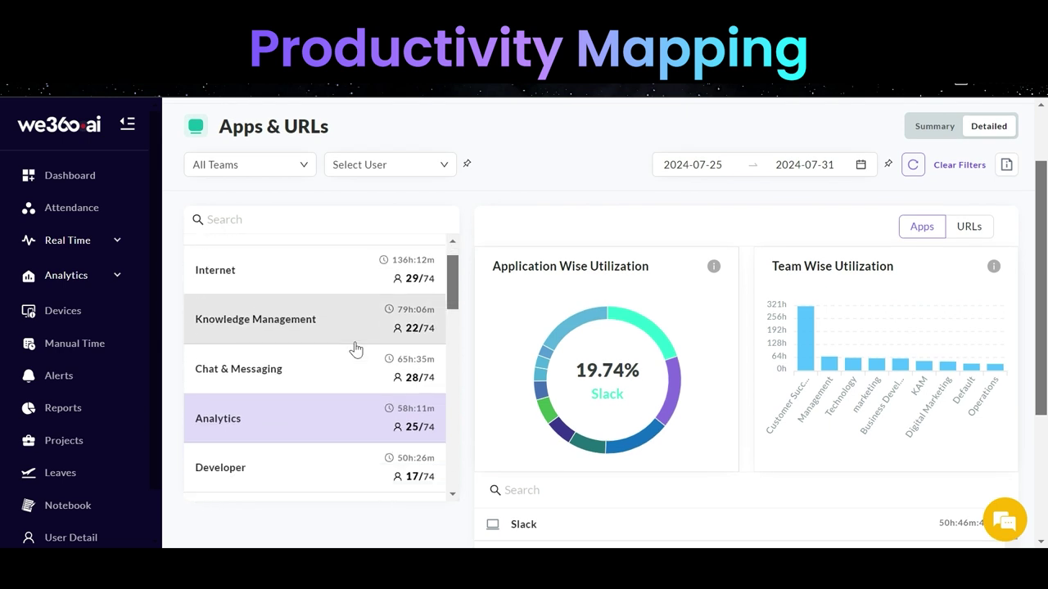
scroll(355, 349, down, 3)
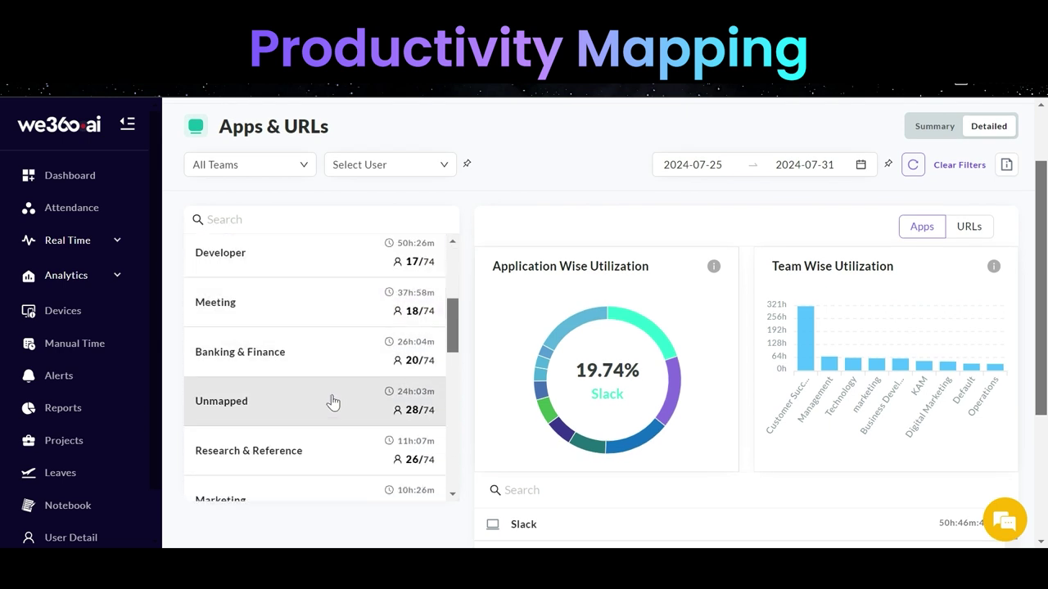
click(332, 401)
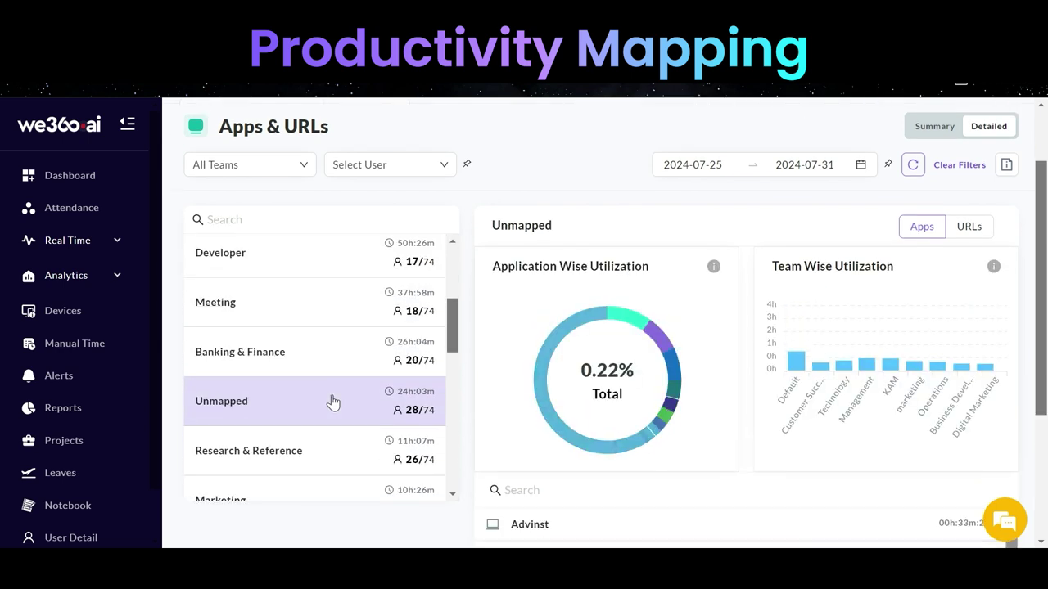
scroll(750, 398, down, 3)
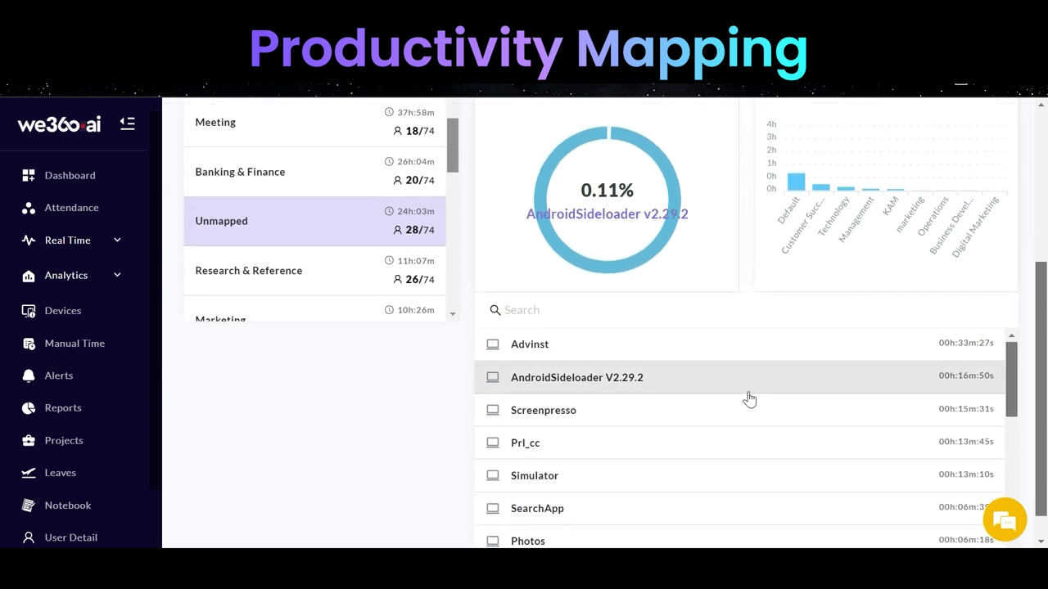
scroll(749, 398, up, 3)
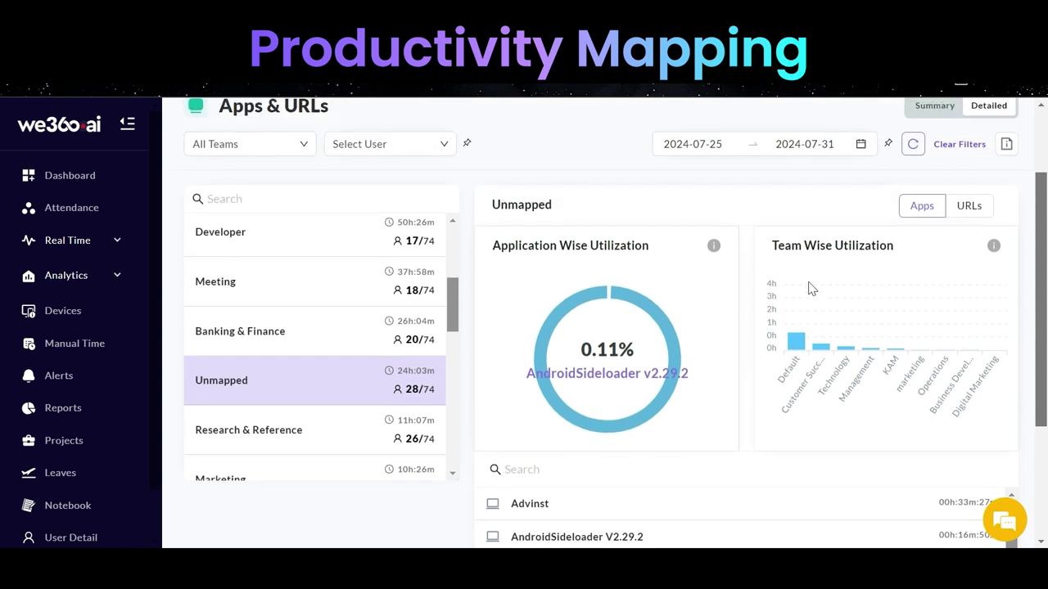
Switch the Unmapped breakdown from apps to URLs and review the list
click(966, 209)
scroll(720, 424, down, 2)
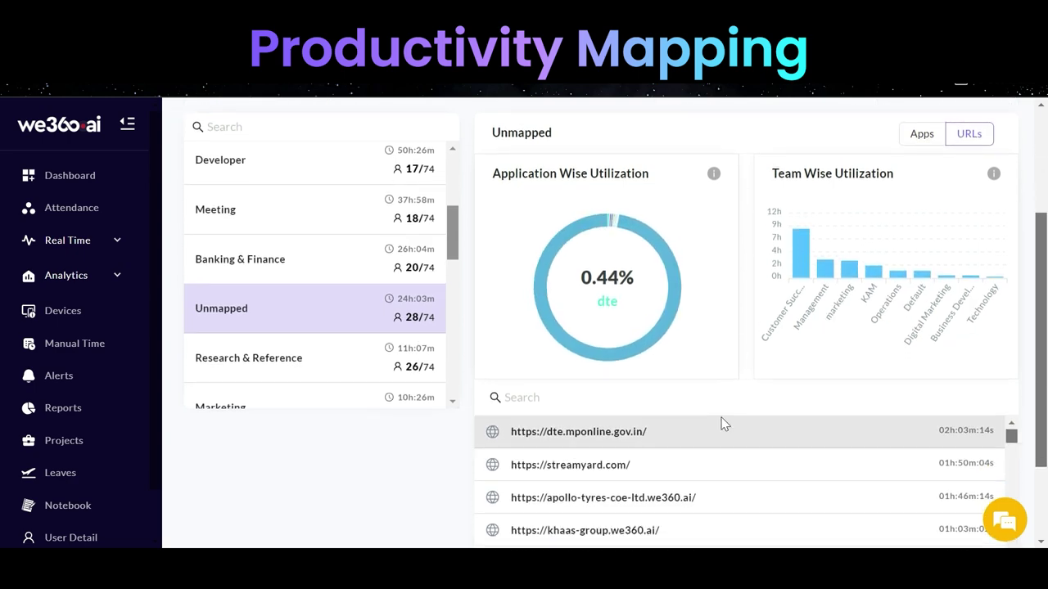
scroll(721, 423, up, 3)
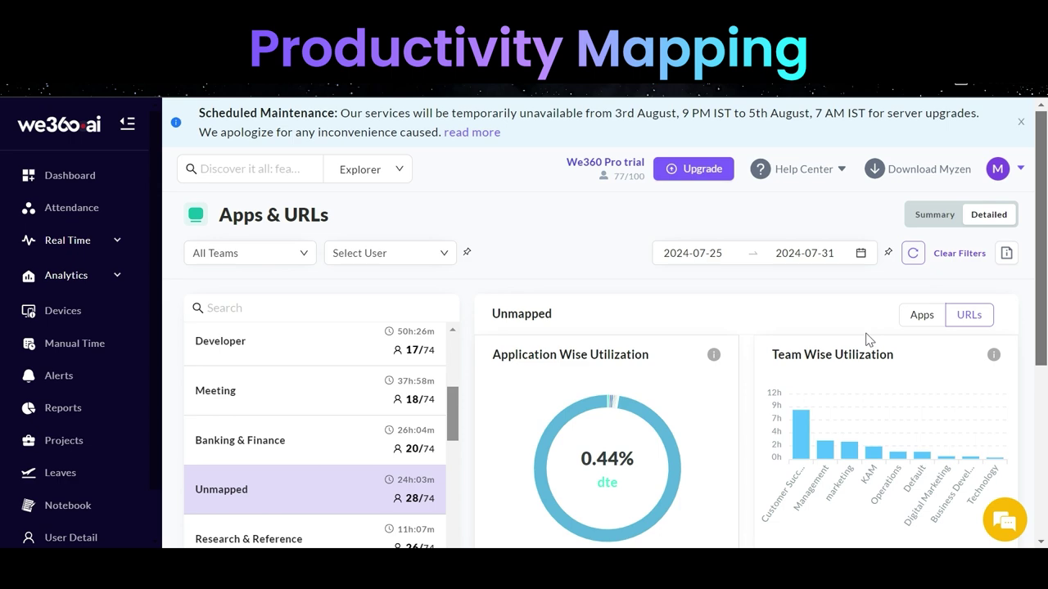
scroll(869, 340, down, 4)
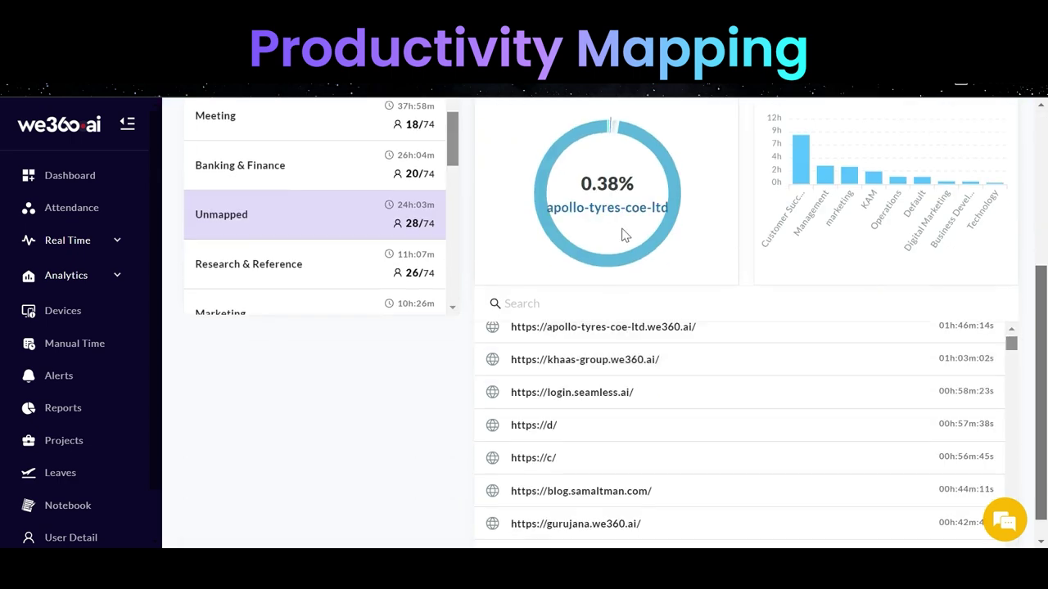
scroll(624, 235, up, 3)
scroll(622, 235, up, 1)
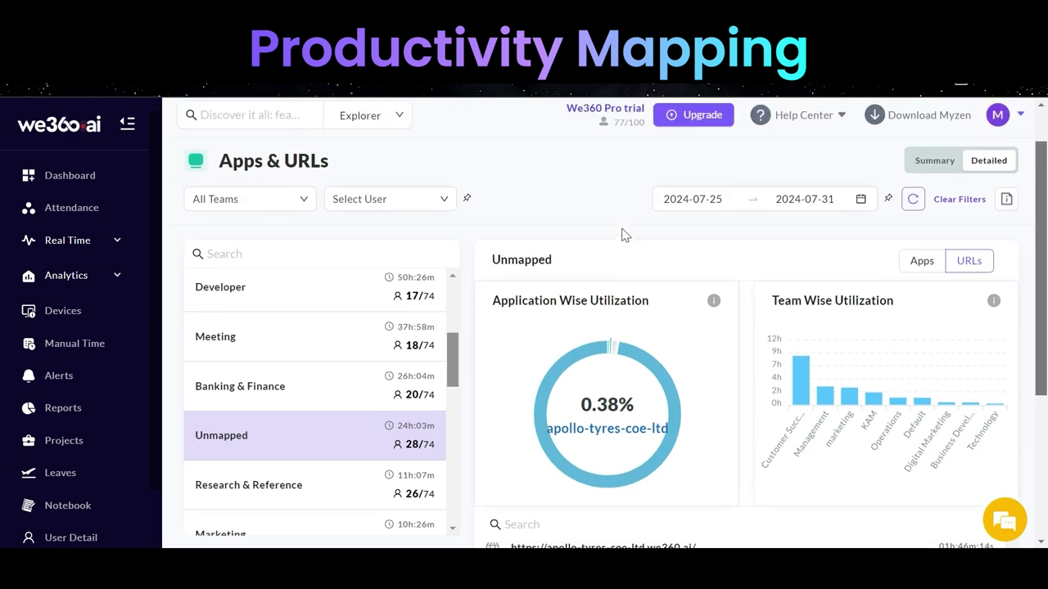
scroll(623, 235, down, 4)
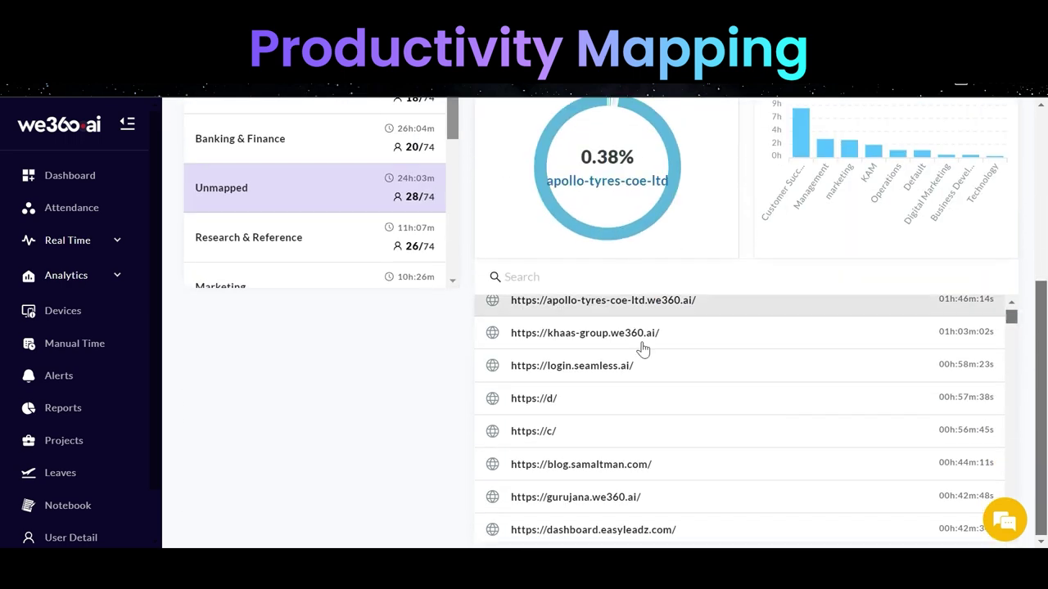
scroll(897, 320, up, 2)
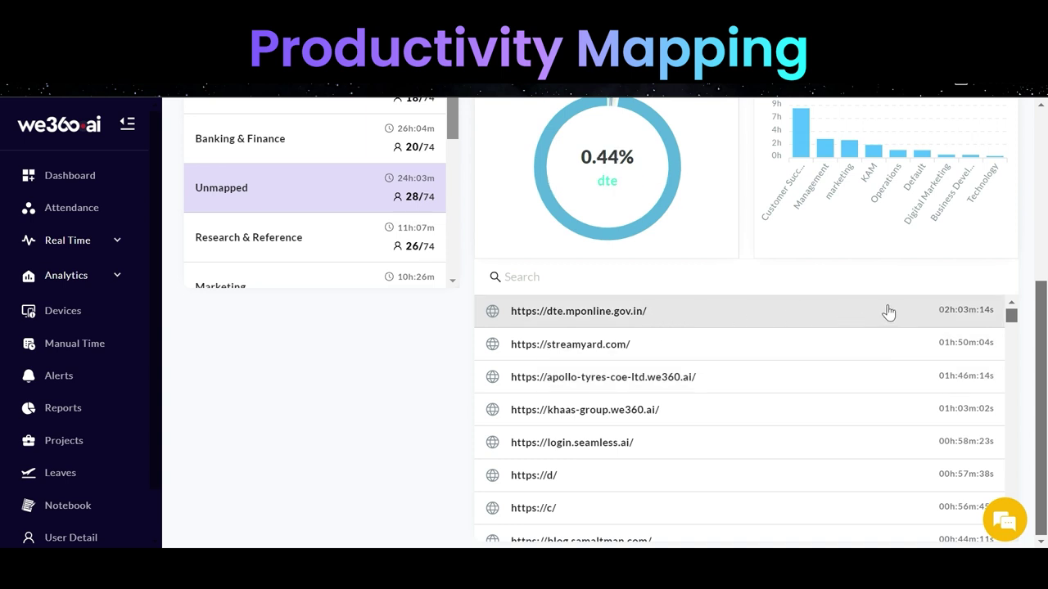
scroll(923, 318, down, 5)
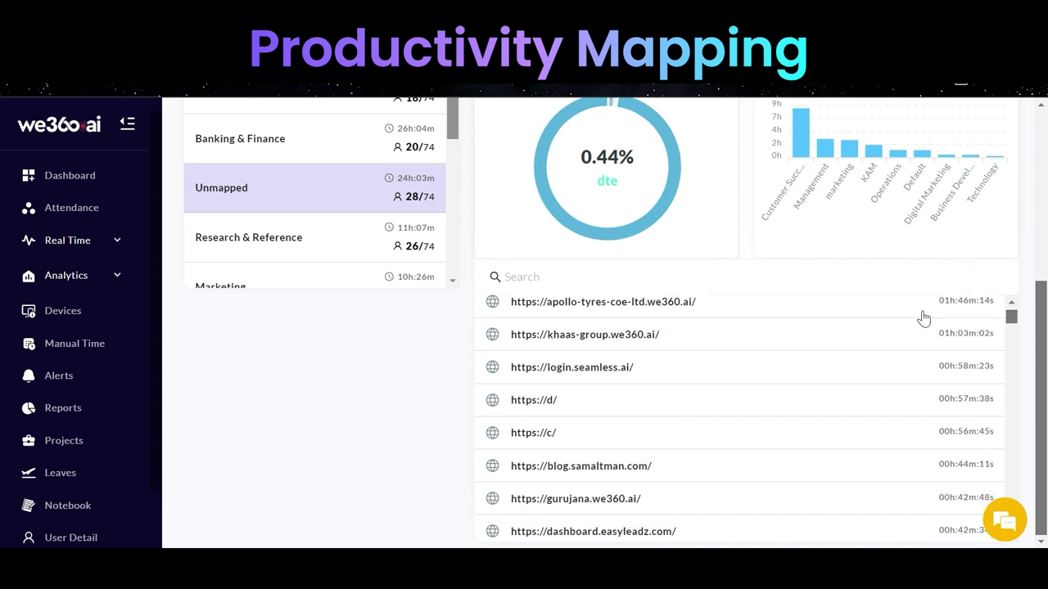
scroll(922, 317, down, 1)
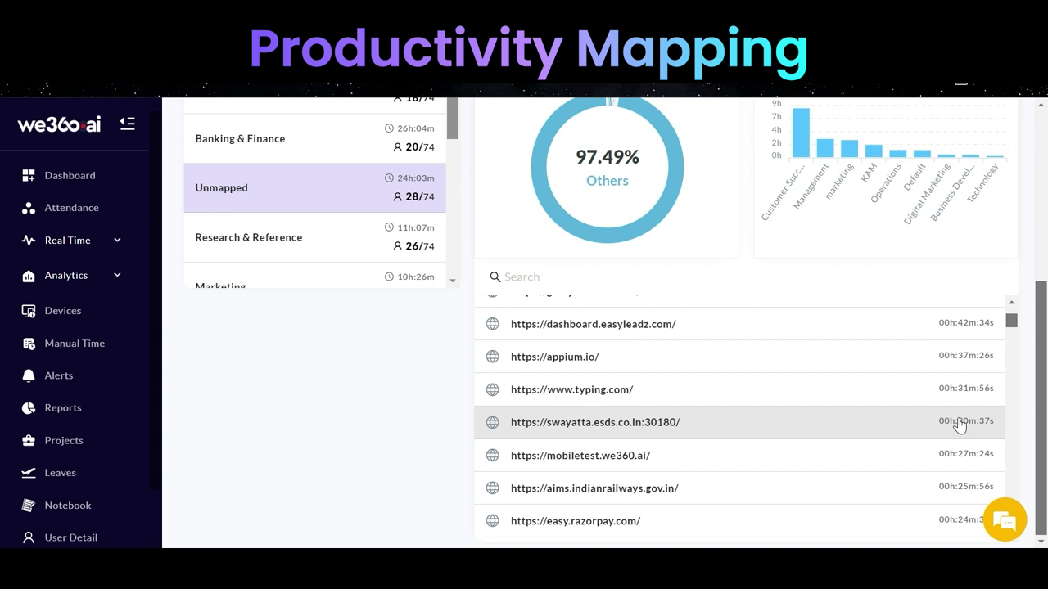
scroll(960, 424, down, 15)
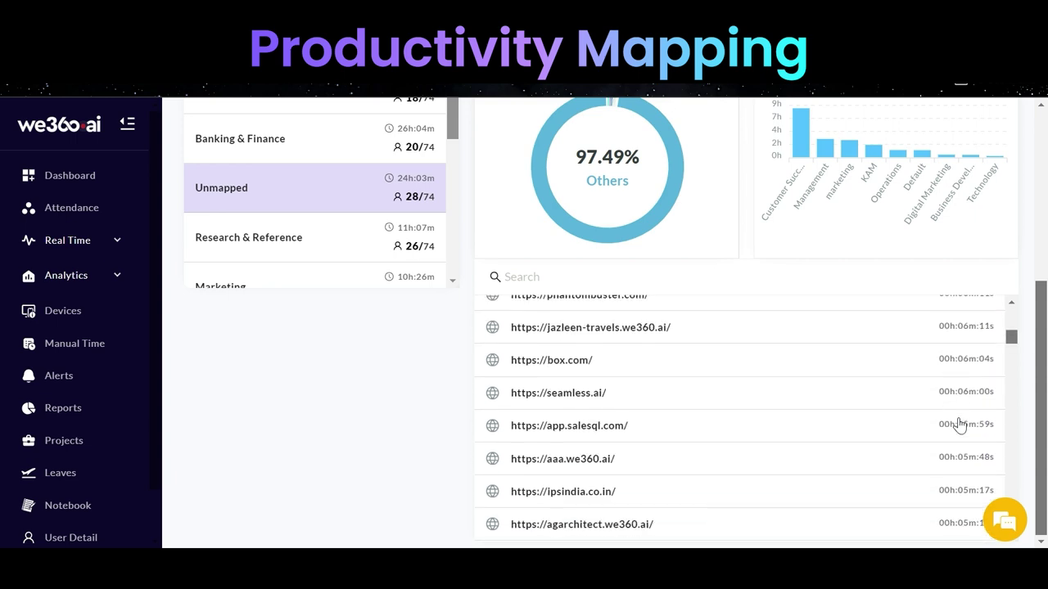
scroll(959, 424, down, 10)
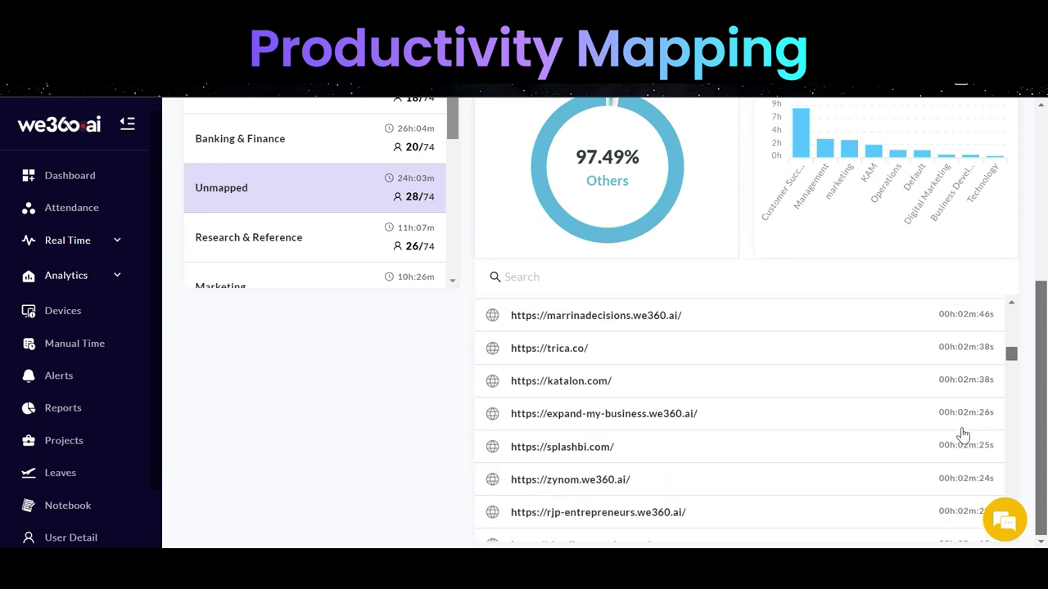
scroll(962, 435, down, 10)
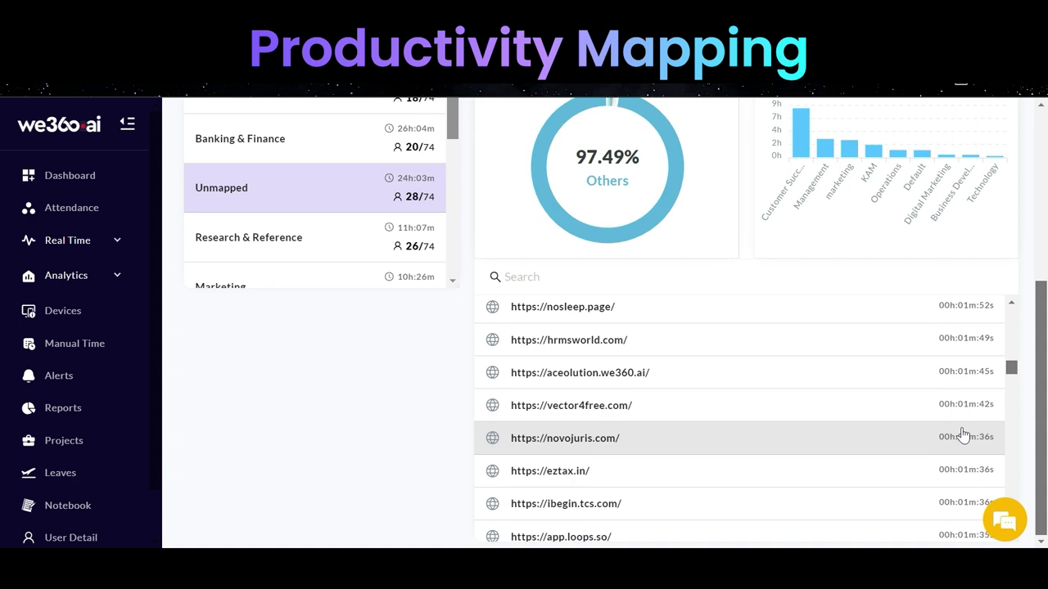
scroll(963, 434, up, 10)
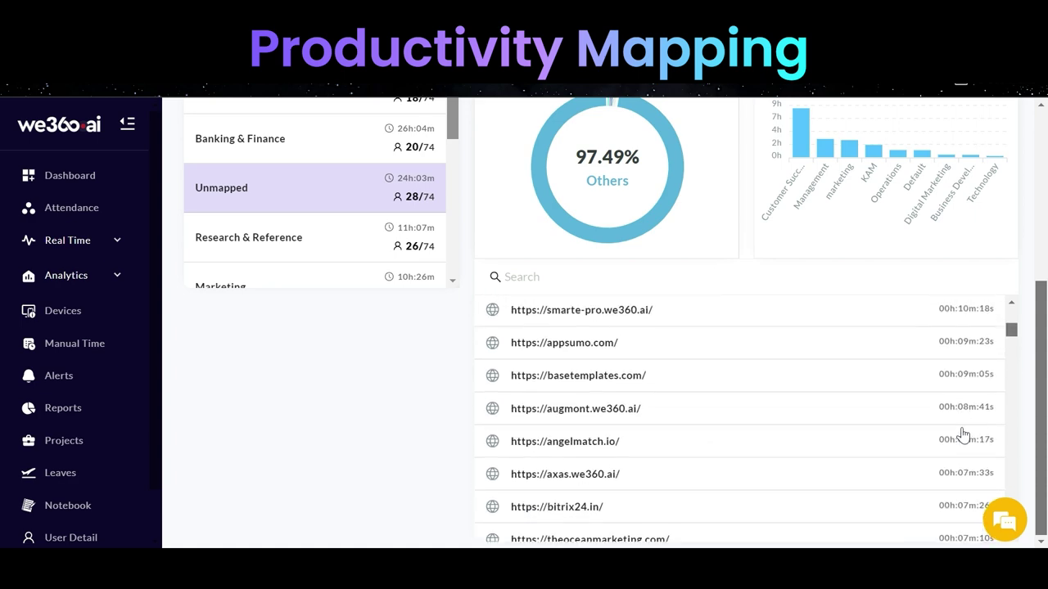
scroll(963, 435, up, 6)
scroll(961, 433, down, 3)
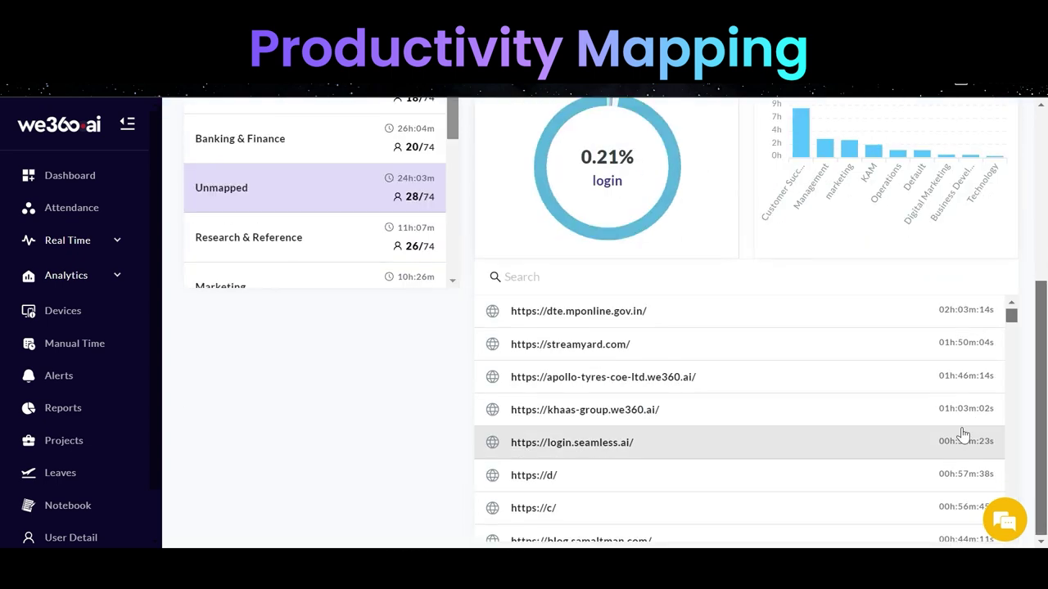
click(580, 319)
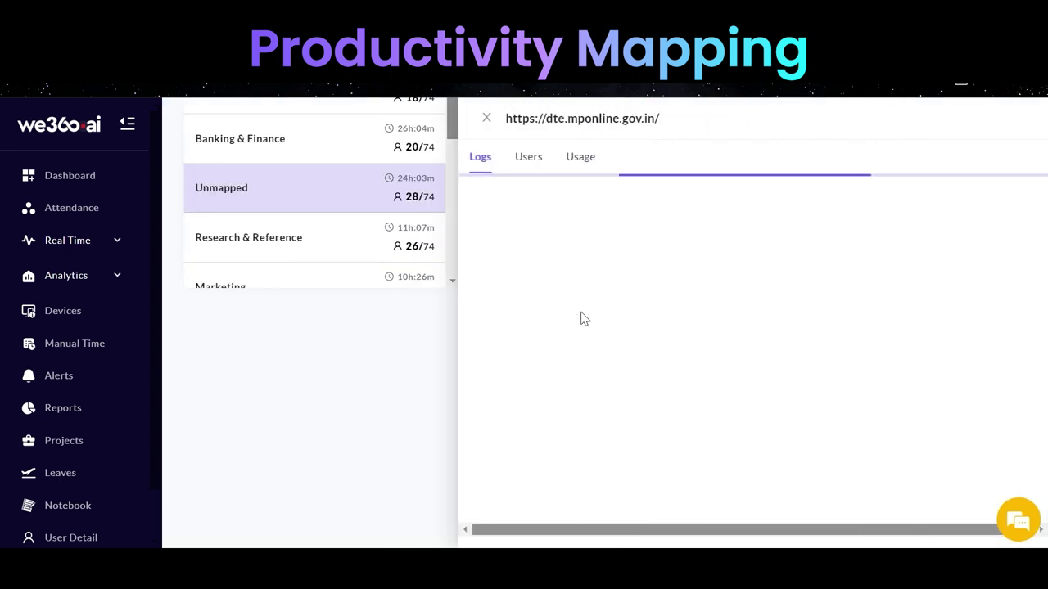
triple_click(591, 114)
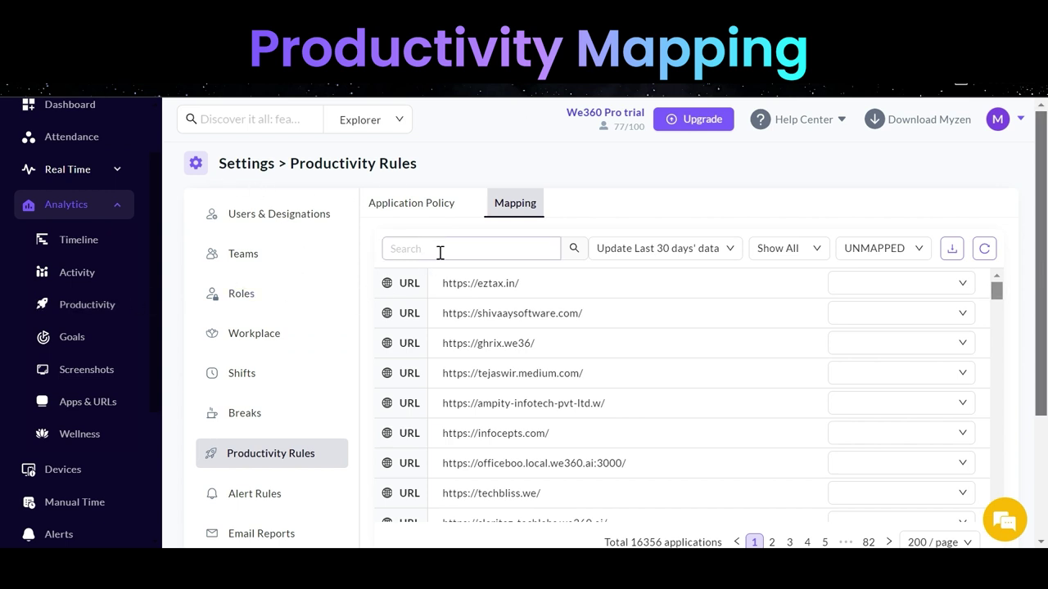
text(https://dte.mponline.gov.in/)
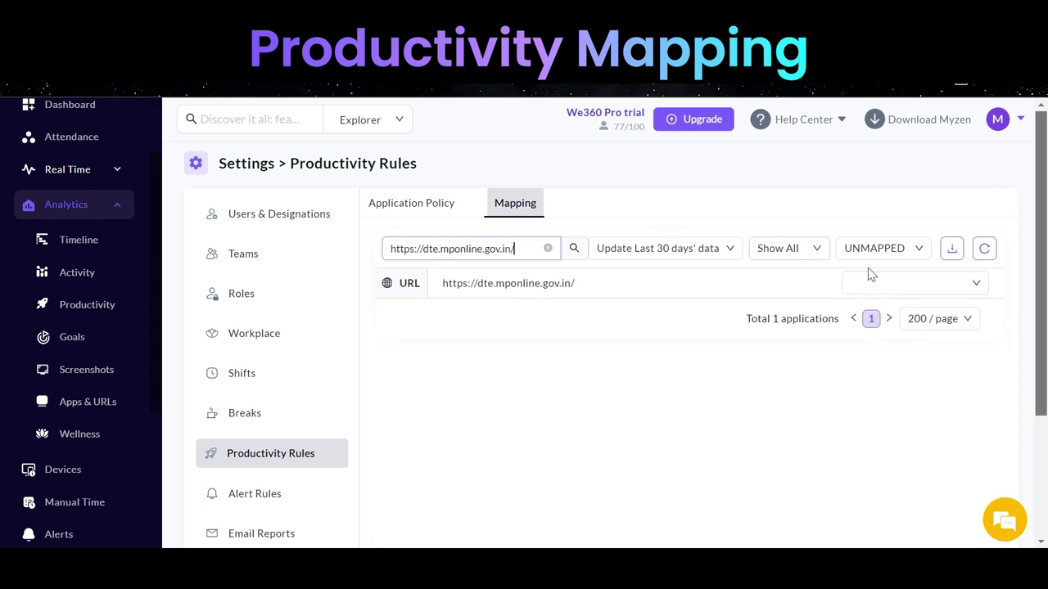
click(887, 282)
text(und)
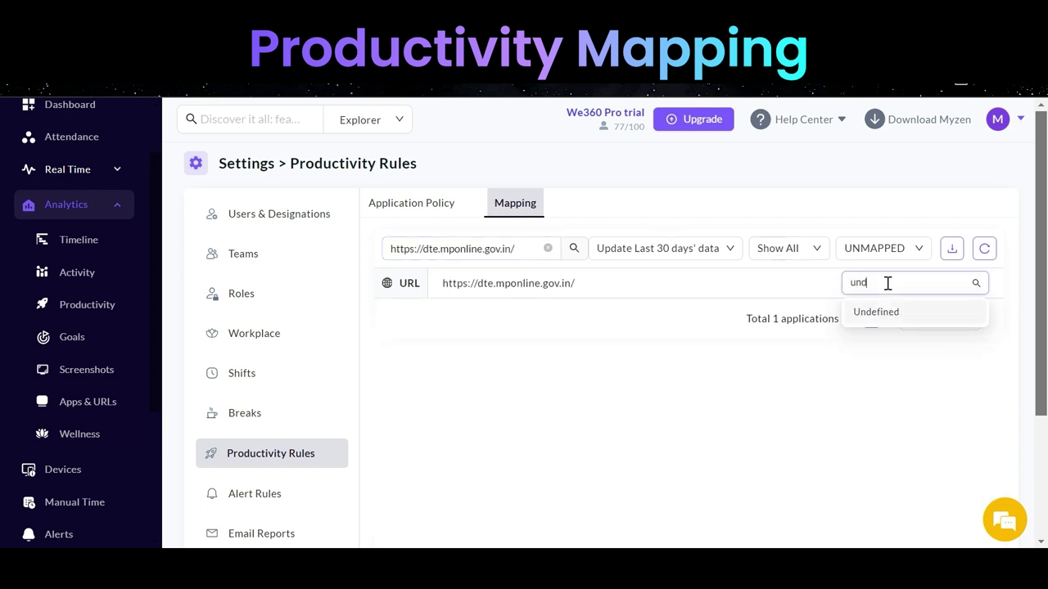
text(e)
click(886, 319)
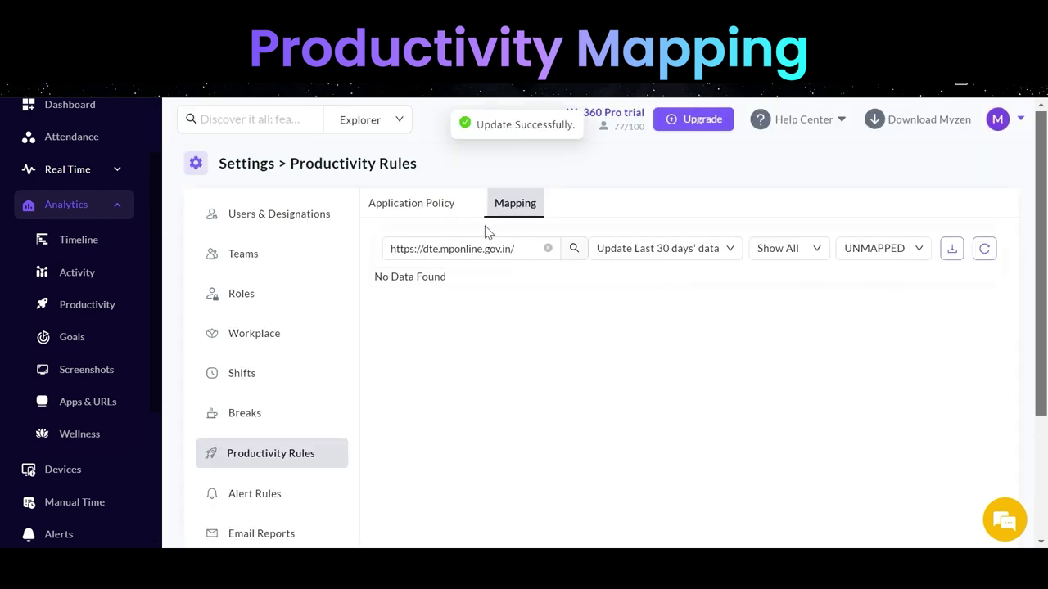
click(411, 203)
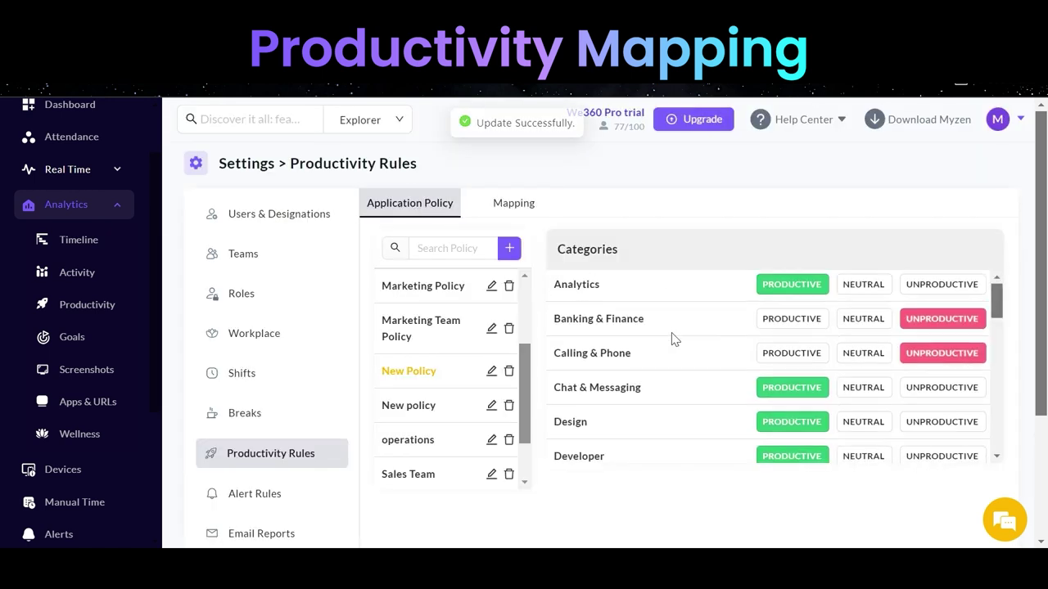
Mark the Undefined category as Unproductive and go back to the Mapping list
scroll(672, 339, down, 10)
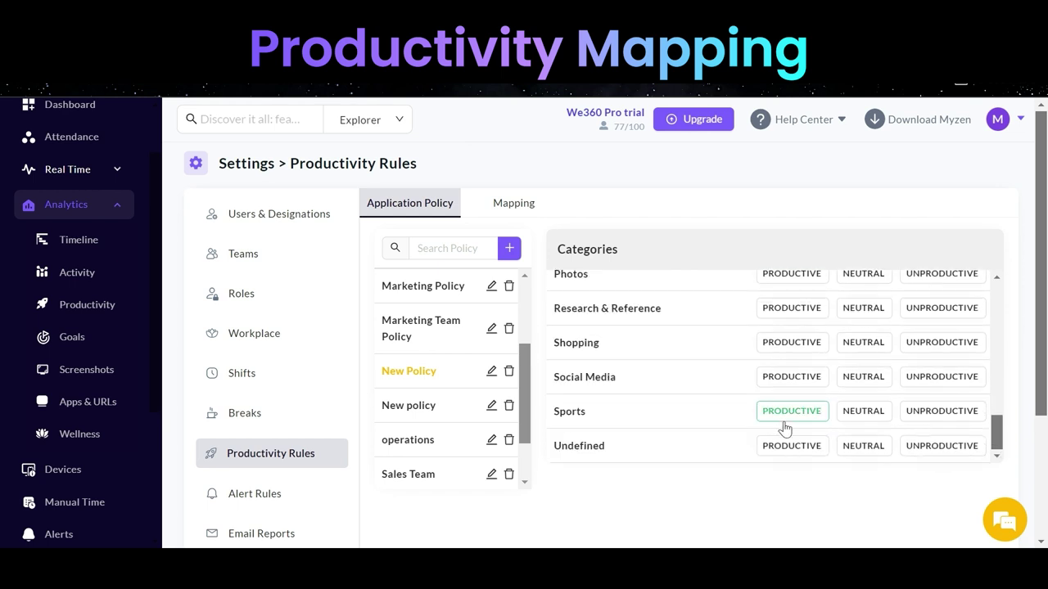
click(943, 452)
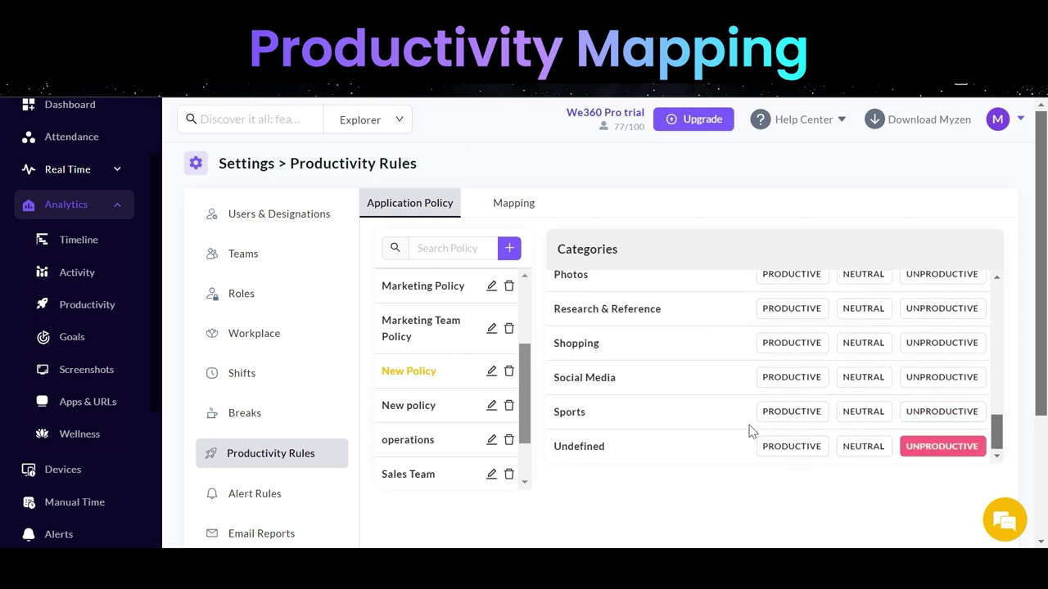
click(527, 204)
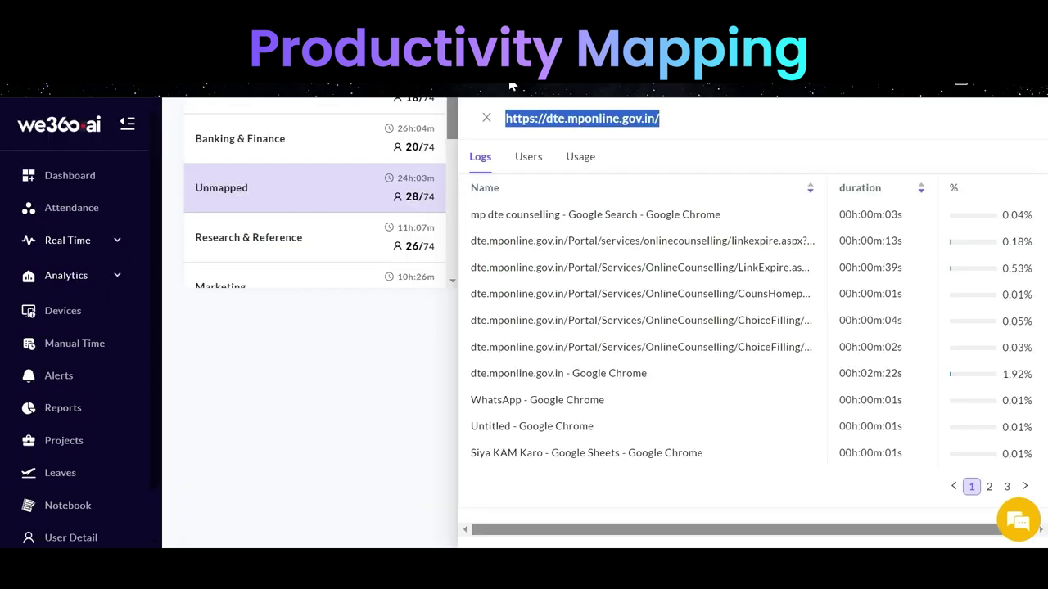
Open streamyard.com's usage logs sorted by duration and copy its URL
click(487, 121)
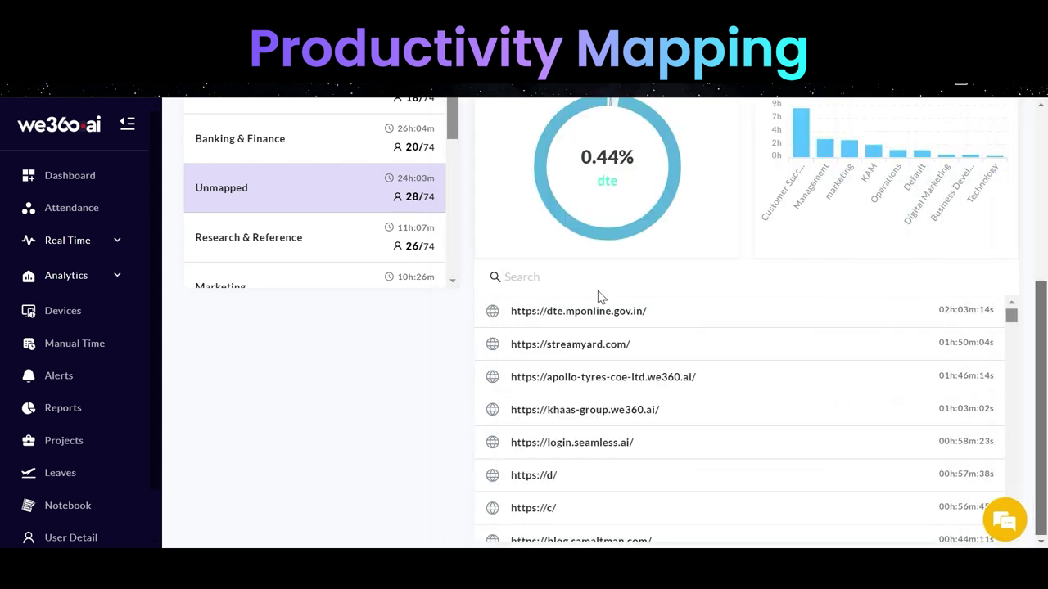
click(594, 361)
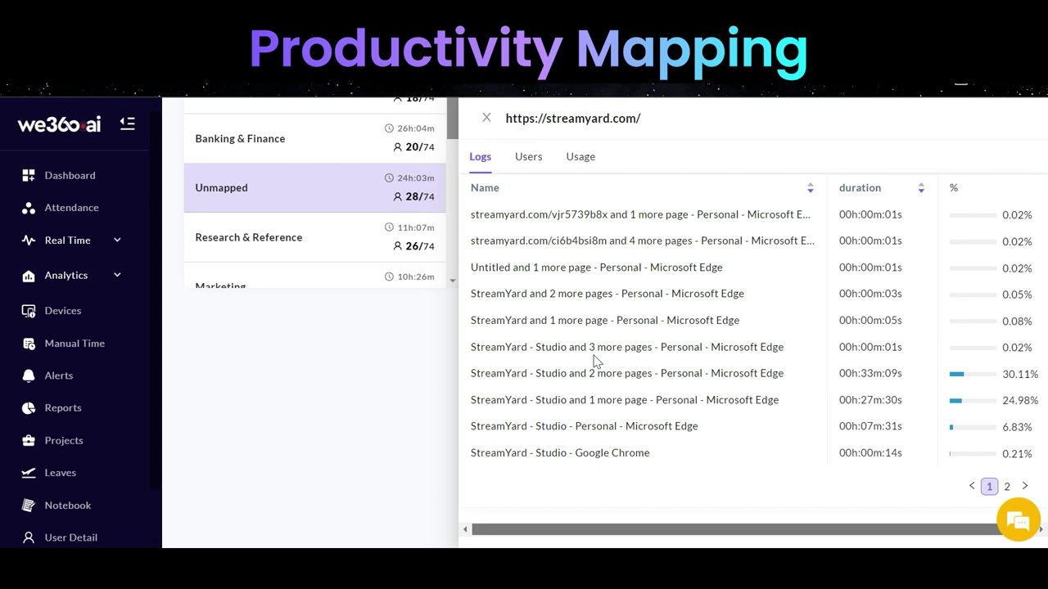
click(860, 196)
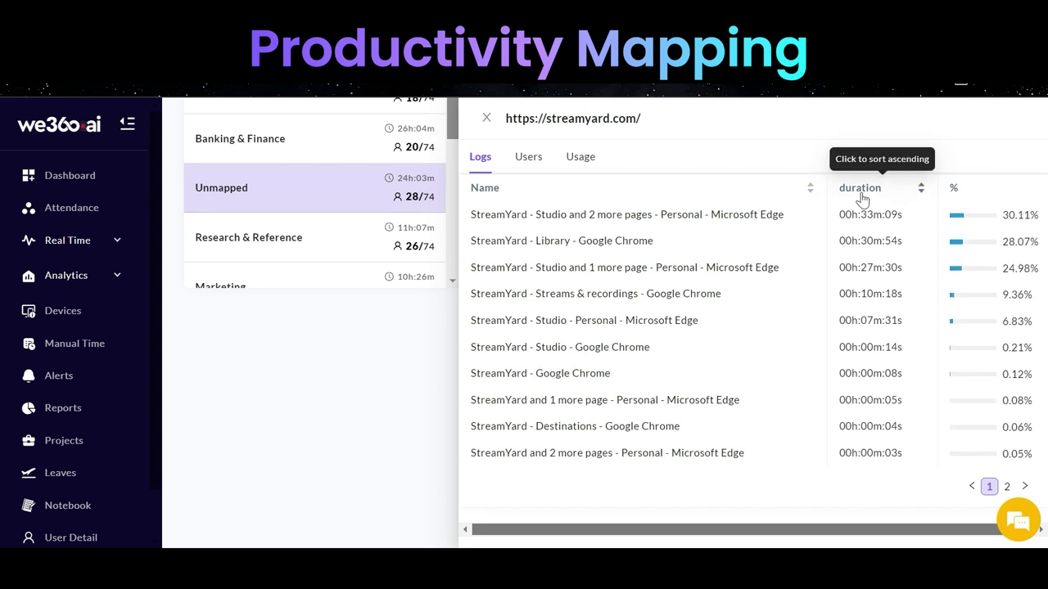
double_click(594, 120)
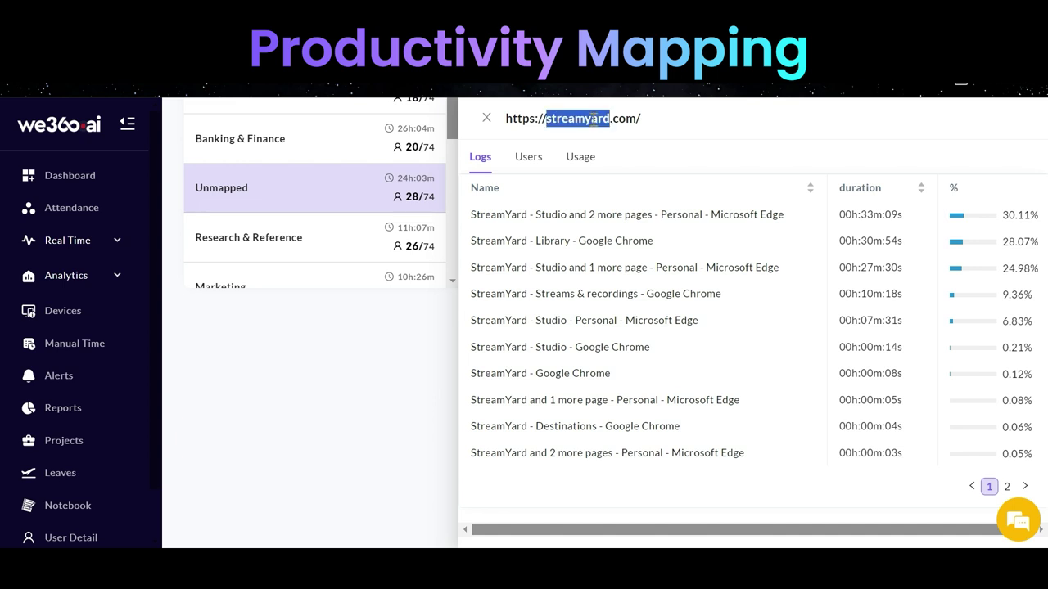
triple_click(593, 120)
key(ctrl+c)
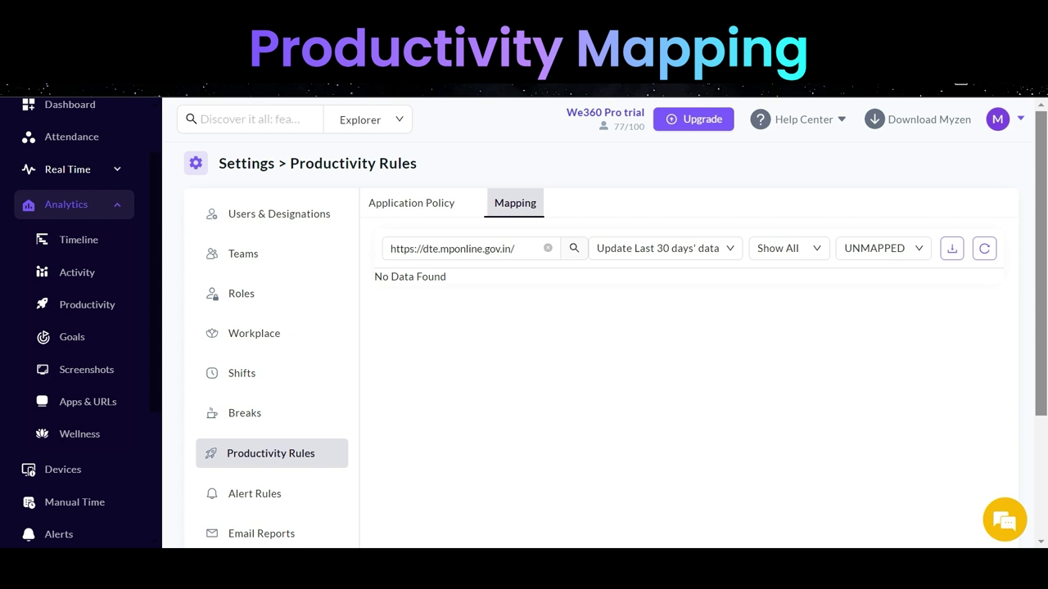
triple_click(447, 252)
key(ctrl+v)
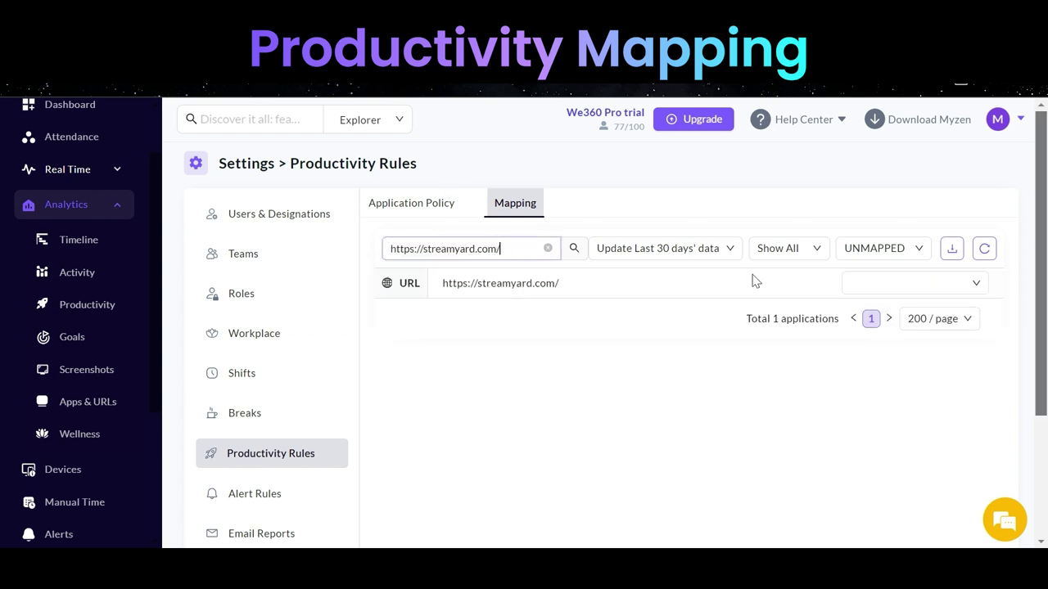
click(903, 282)
text(des)
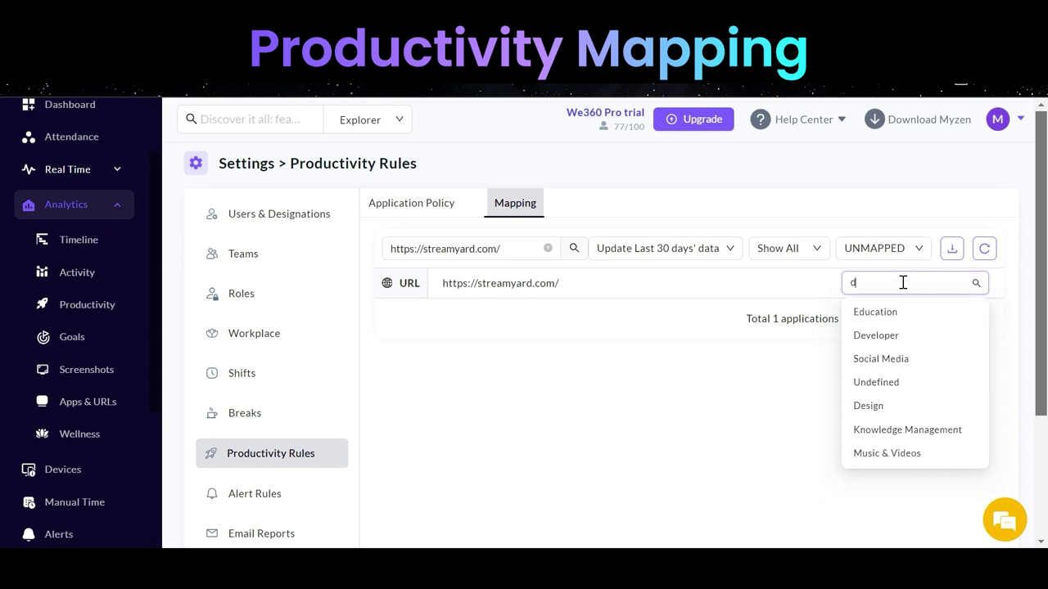
click(901, 315)
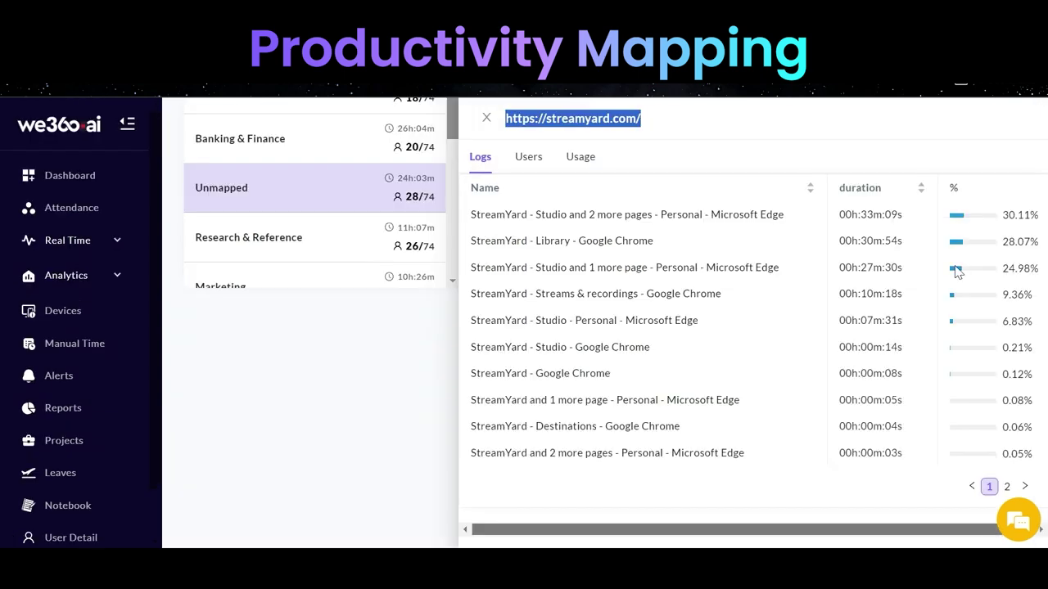
Close the StreamYard log details and switch the unmapped list to applications
click(487, 120)
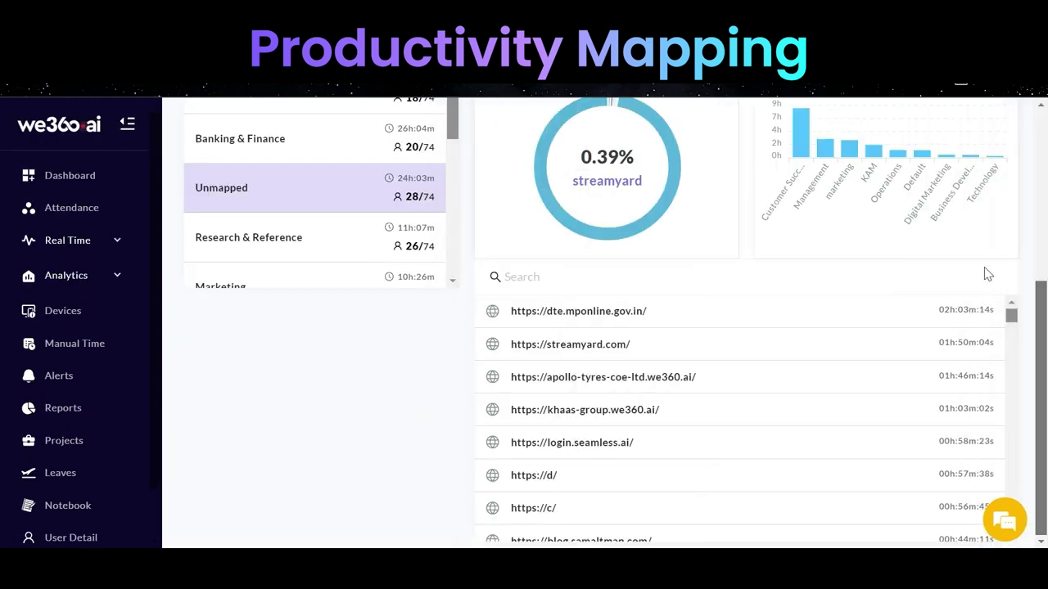
scroll(984, 267, up, 5)
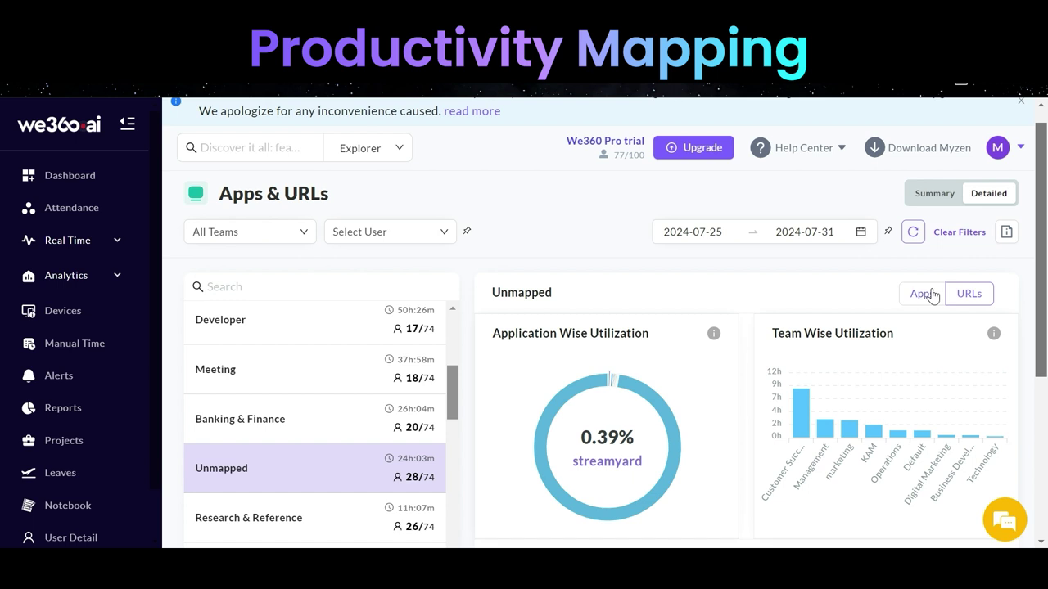
click(931, 295)
scroll(931, 294, down, 3)
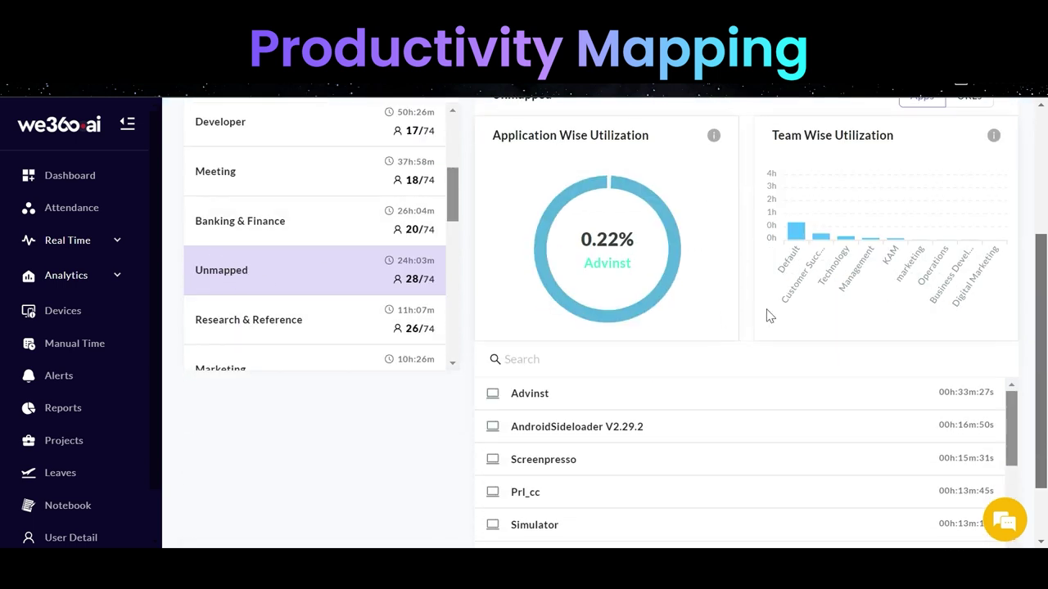
Open Advinst's usage logs sorted by duration and copy the app name
click(531, 399)
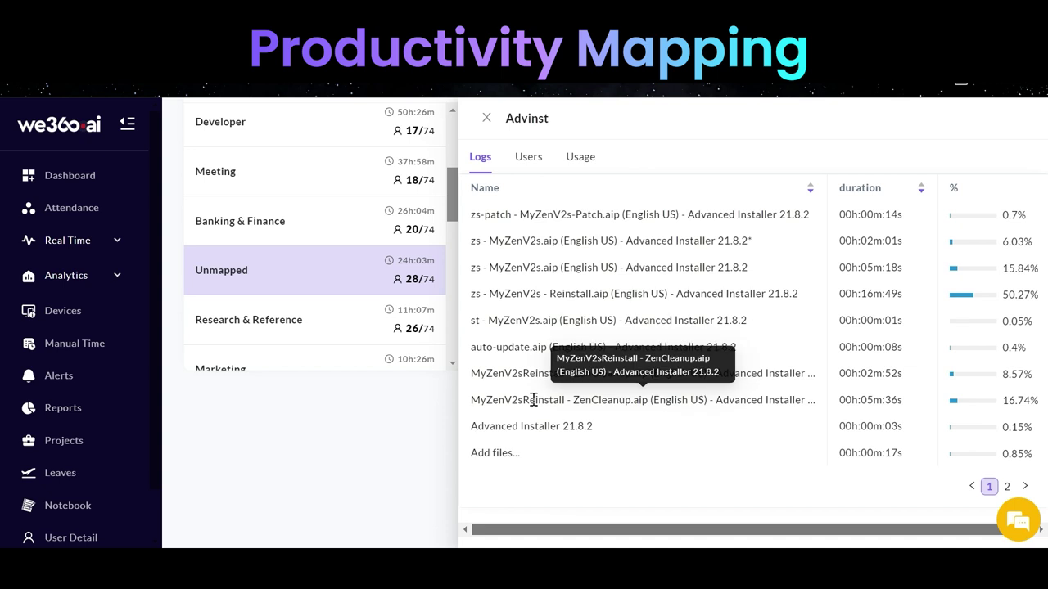
click(859, 188)
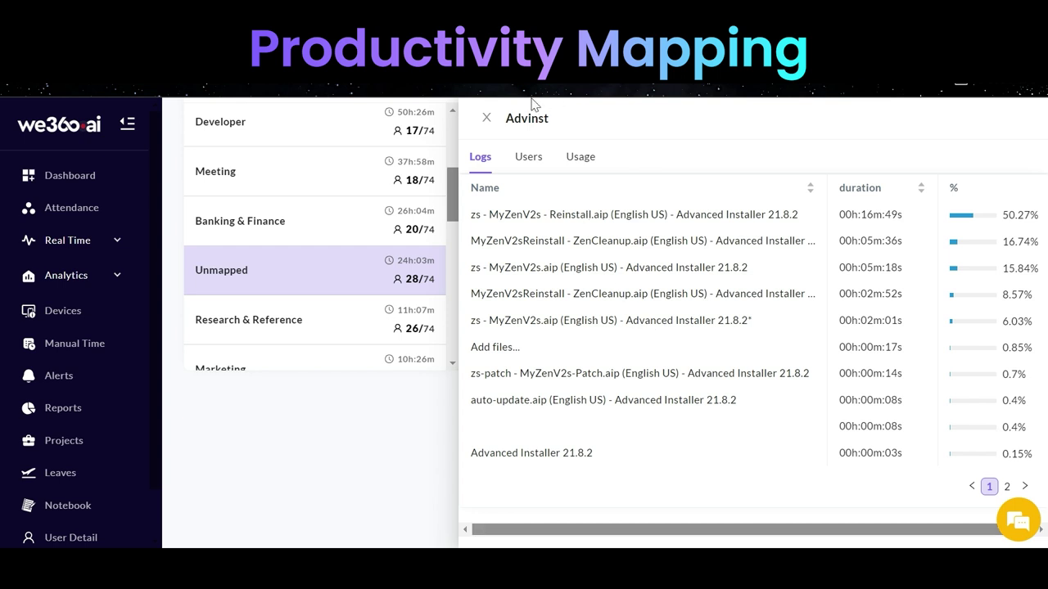
double_click(518, 119)
key(ctrl+c)
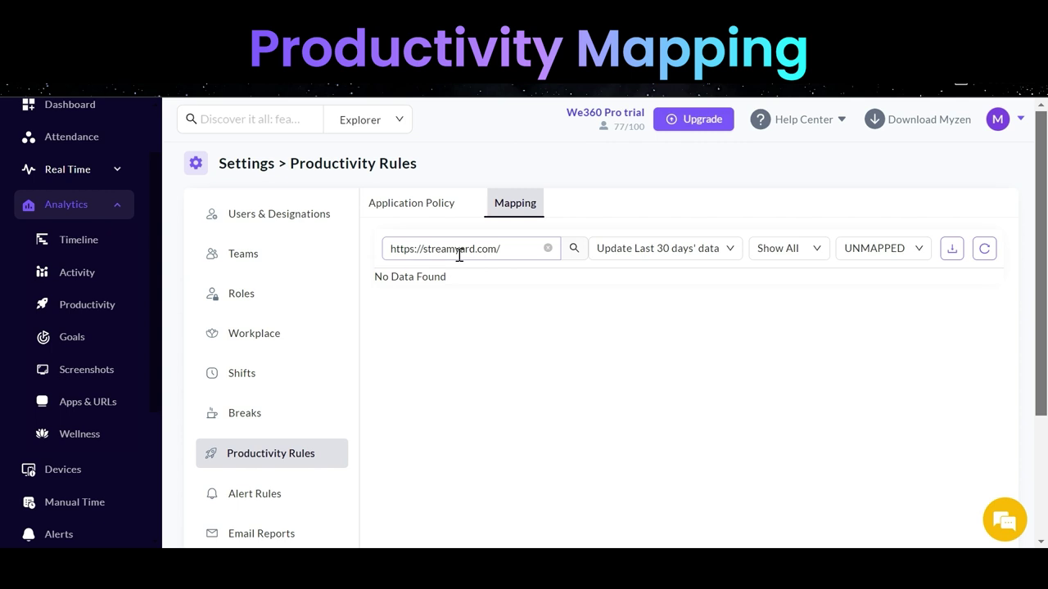
Search Mapping for Advinst, assign it the Developer category, and close its log details
double_click(462, 253)
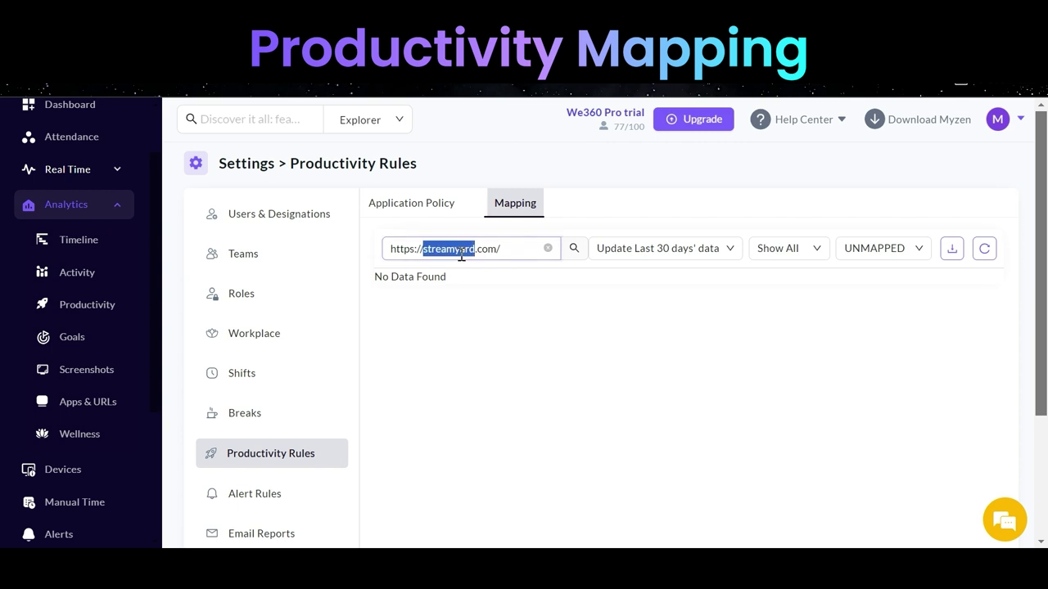
key(ctrl+a)
key(ctrl+v)
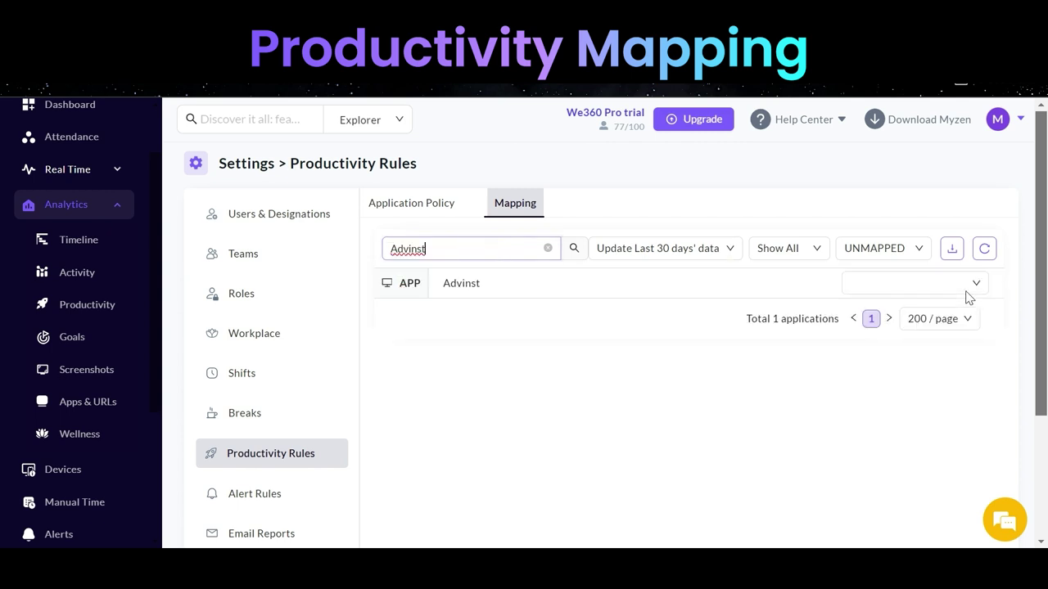
click(911, 284)
text(dev)
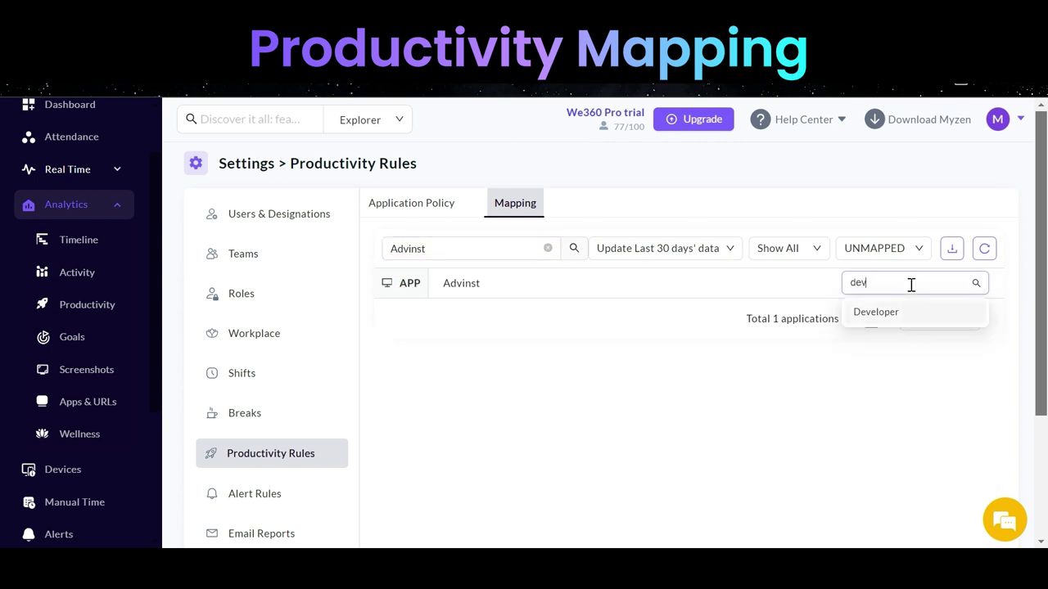
key(Return)
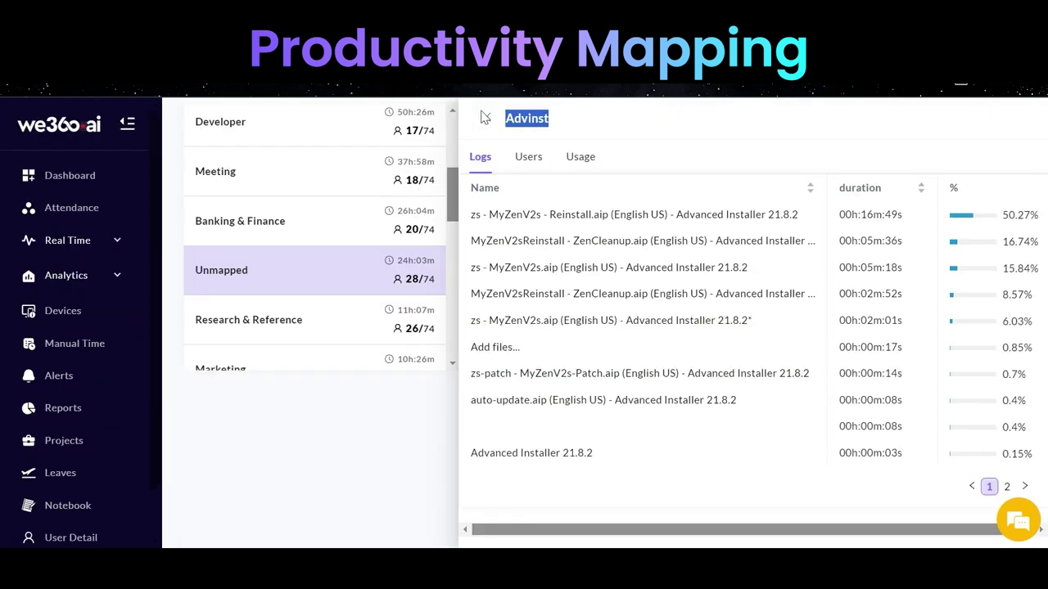
click(484, 118)
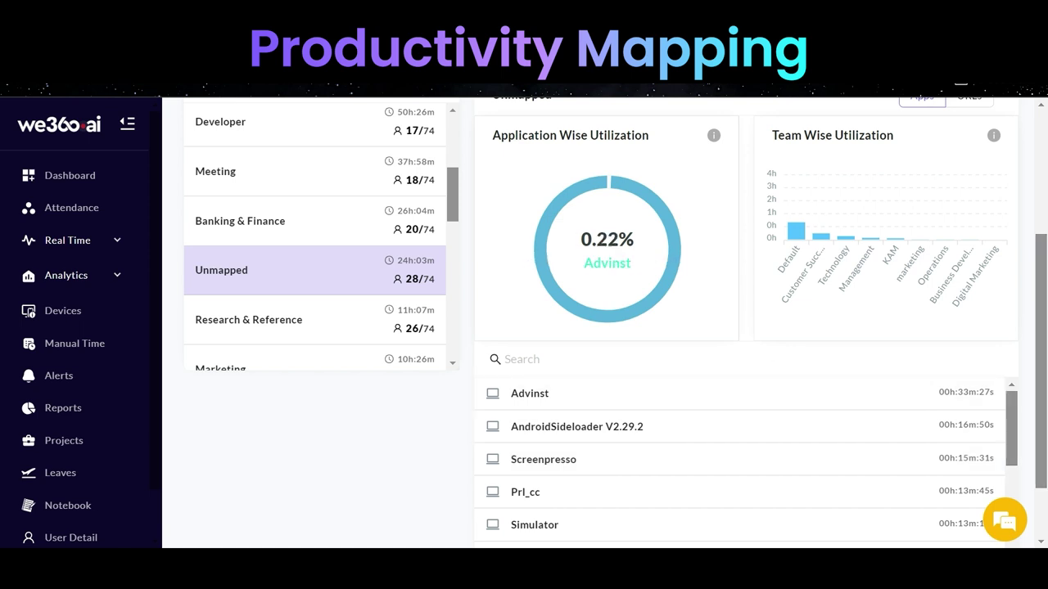
Open Analytics > Productivity, scan the team-wise summary, and switch to the Detailed view
scroll(243, 171, up, 6)
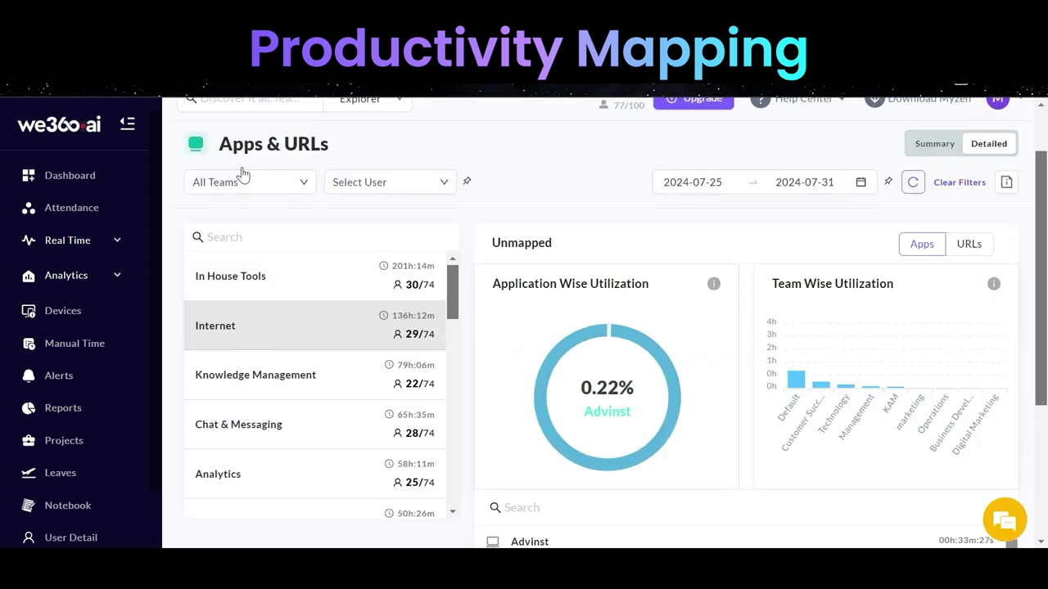
scroll(243, 168, down, 2)
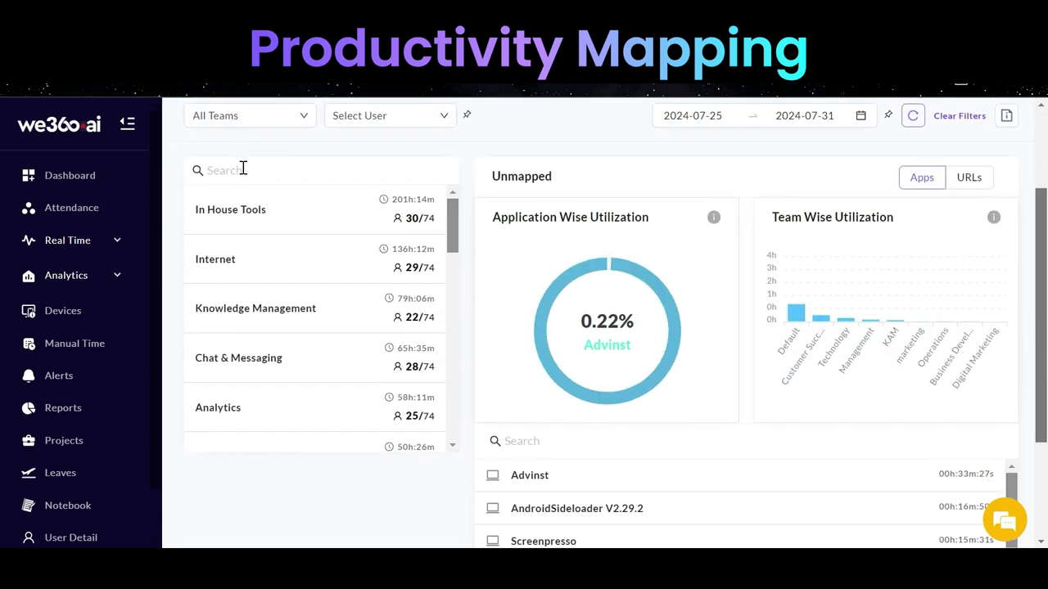
click(29, 277)
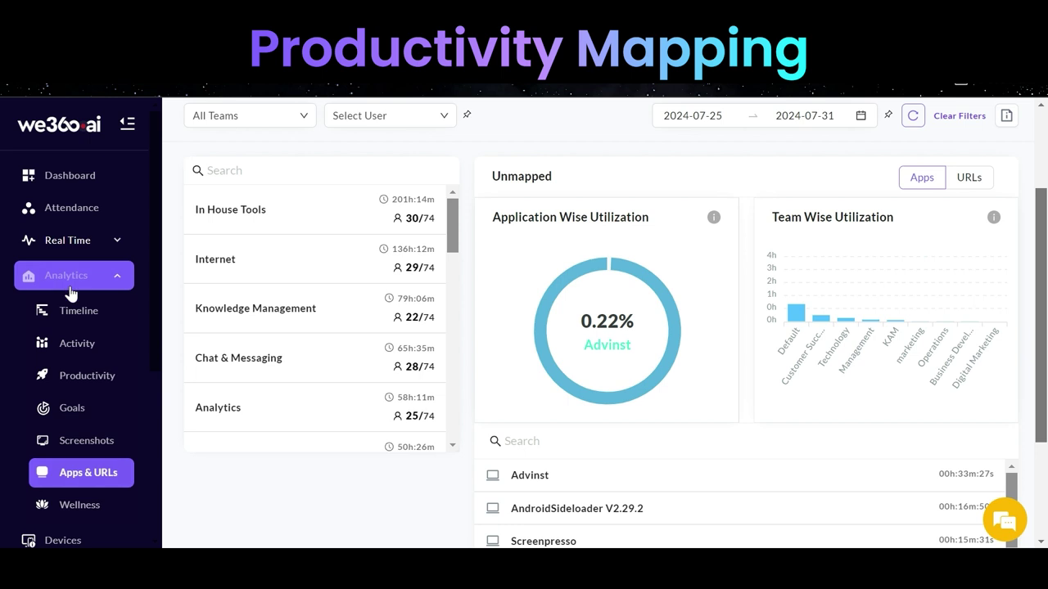
click(74, 390)
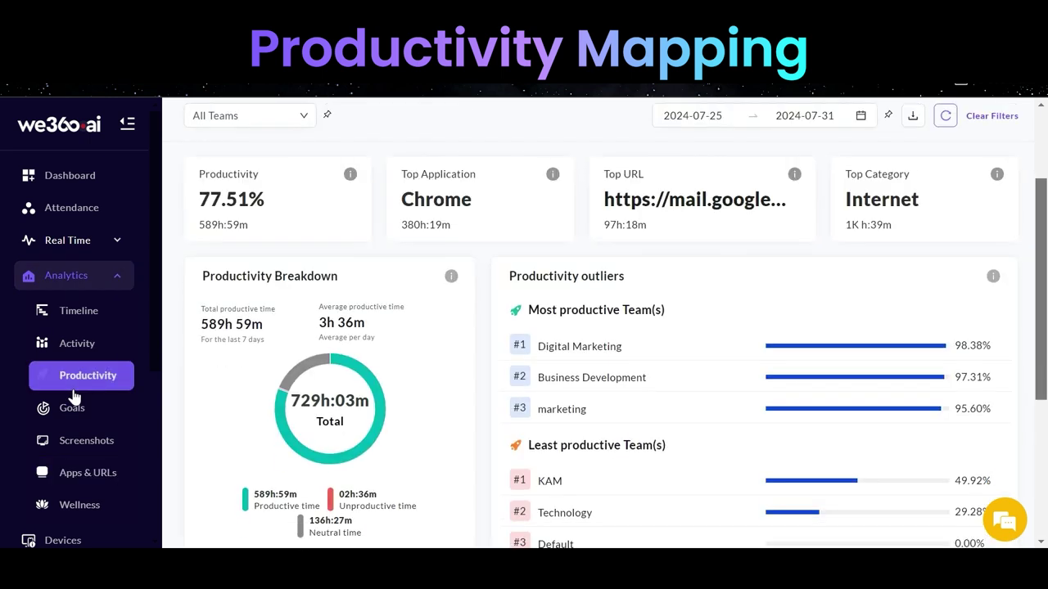
scroll(475, 398, down, 2)
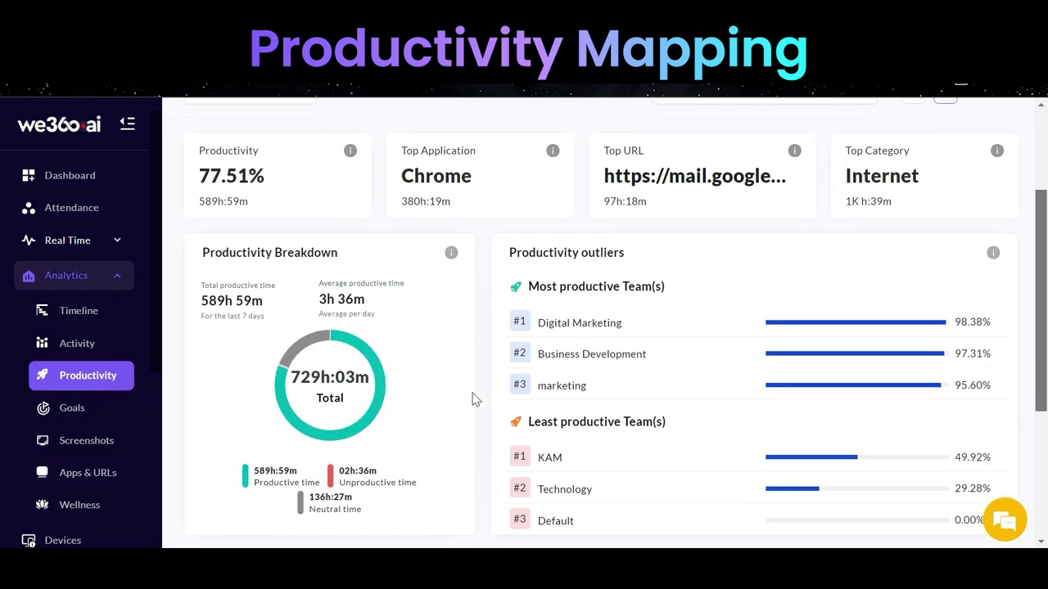
scroll(475, 397, down, 2)
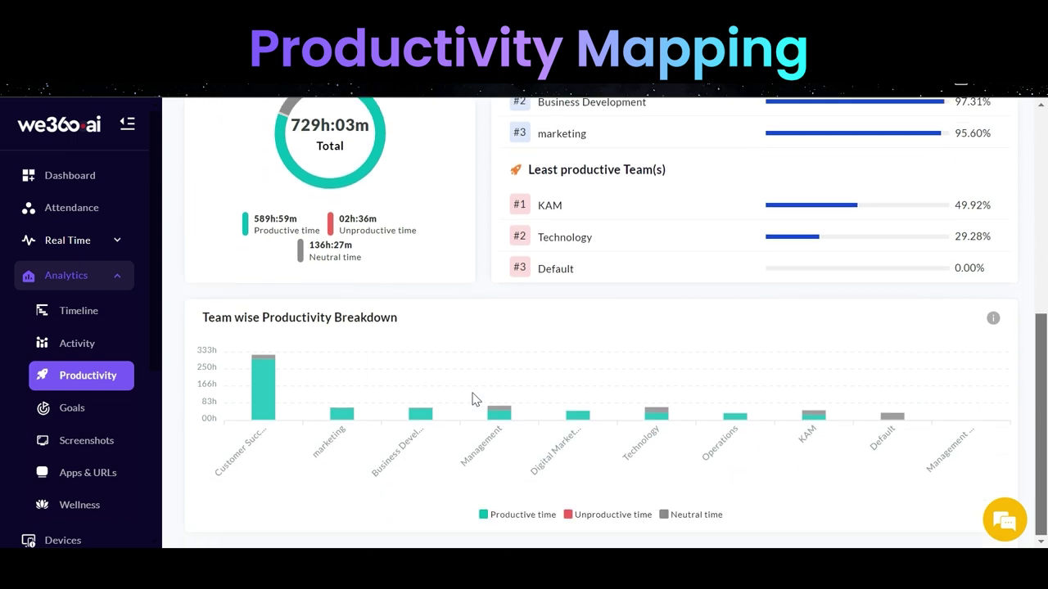
scroll(472, 399, up, 4)
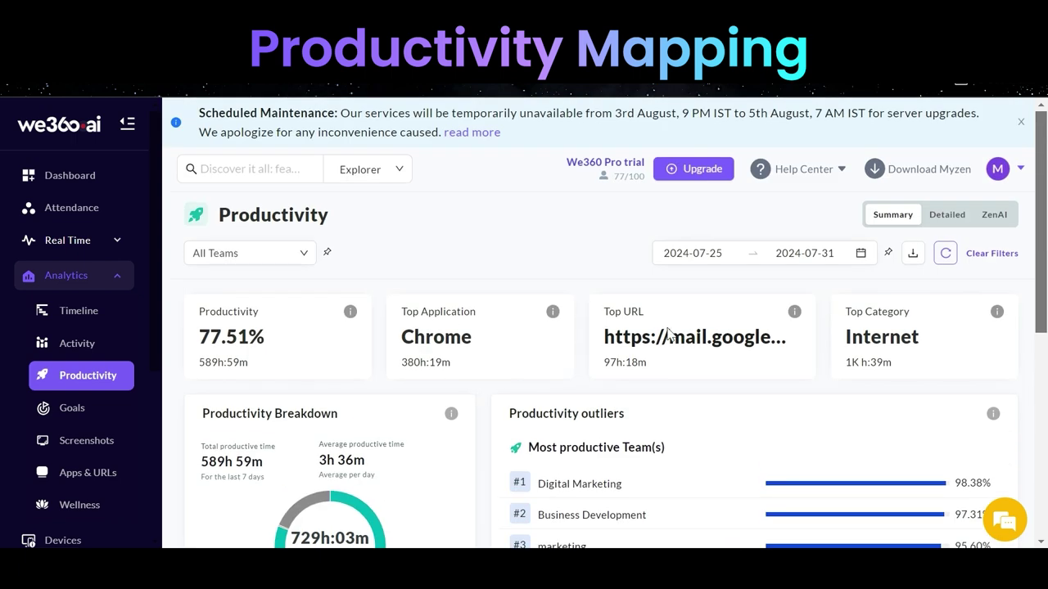
click(945, 217)
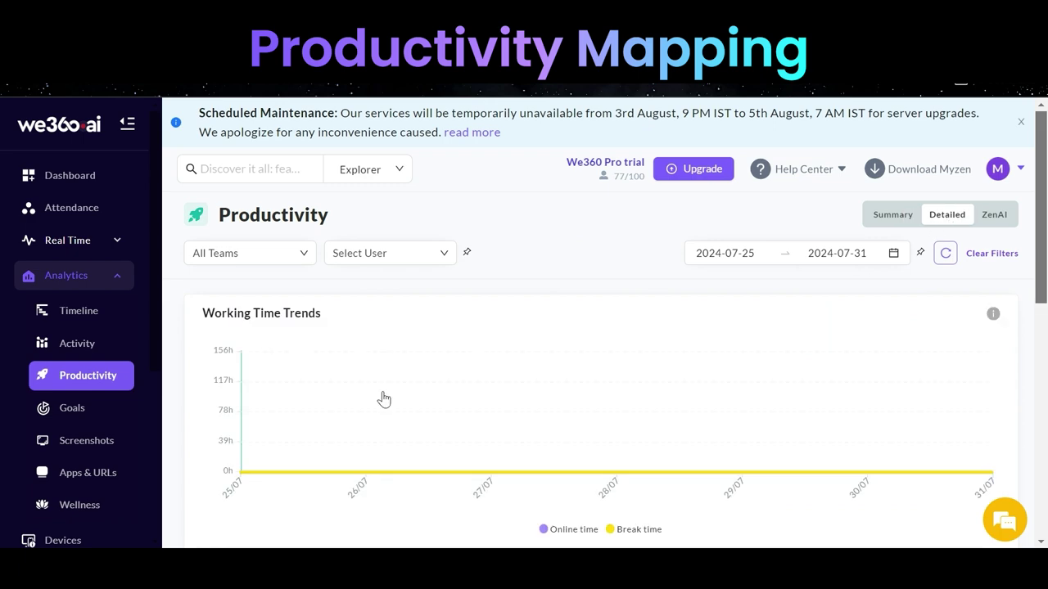
Check the employee's 27h:25m:03s online, 25h:09m:37s productive and 01h:50m:00s unproductive times, then show their profile card
scroll(377, 398, down, 10)
scroll(371, 397, down, 3)
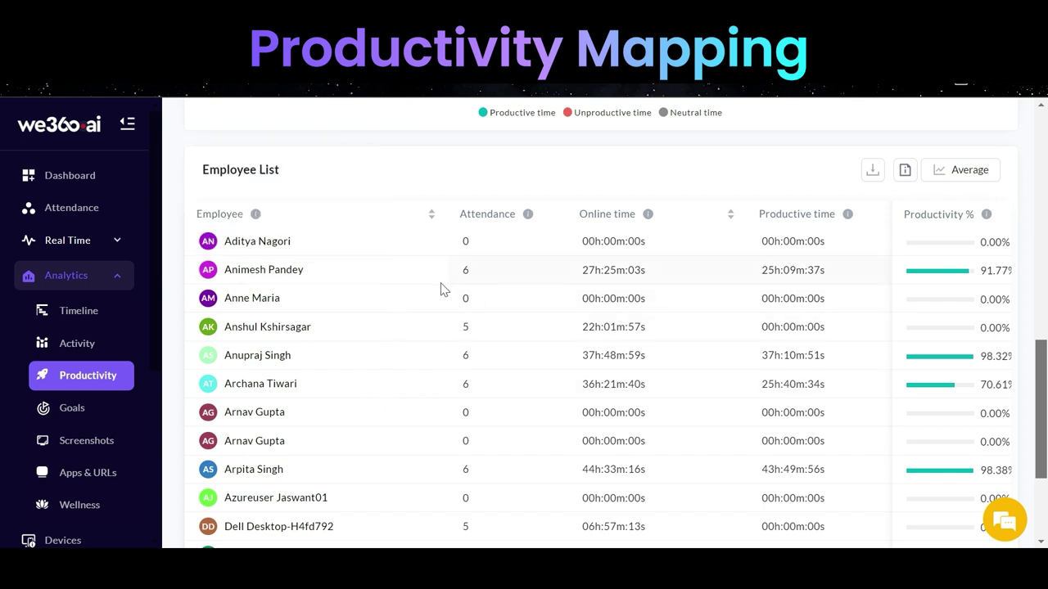
double_click(614, 271)
triple_click(614, 270)
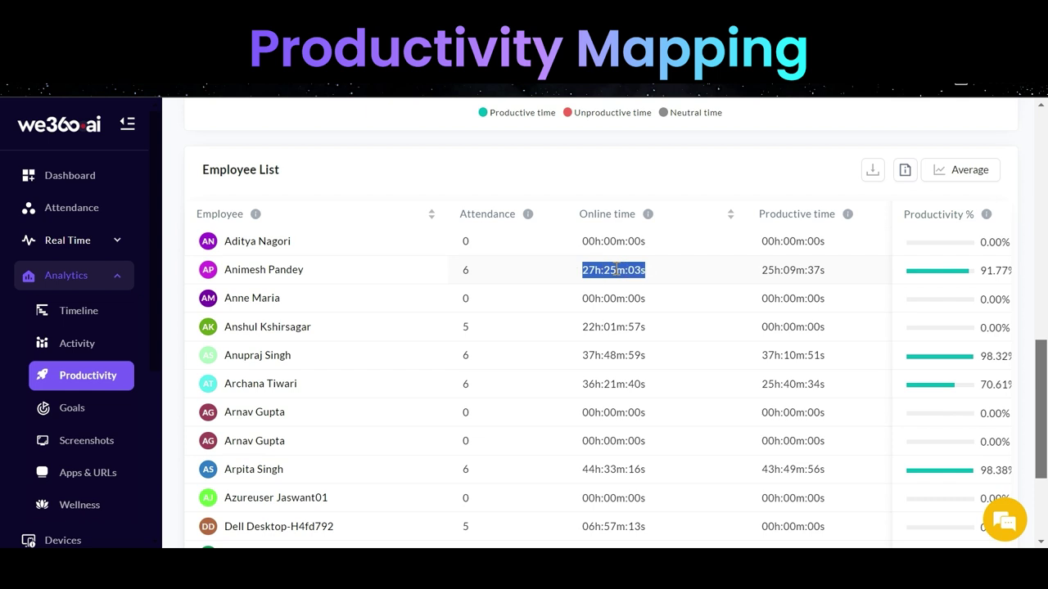
scroll(615, 270, right, 3)
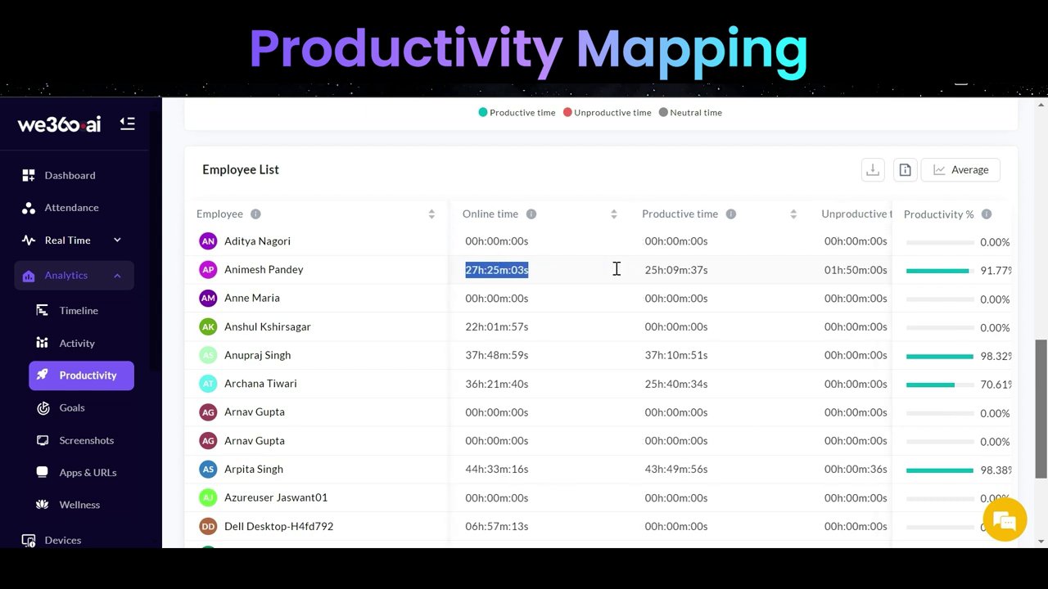
double_click(684, 270)
triple_click(684, 270)
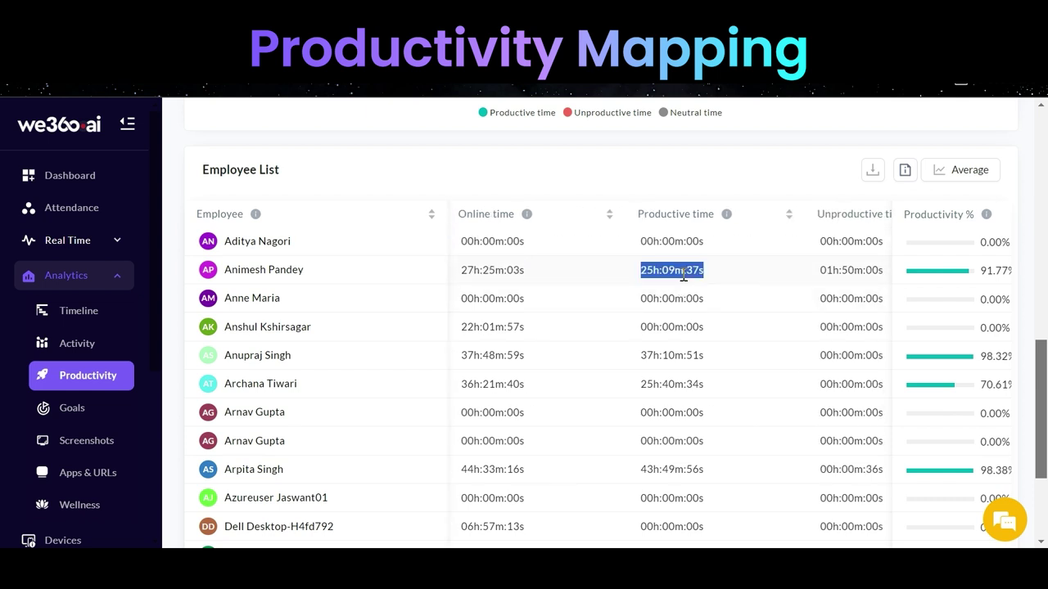
scroll(683, 275, right, 3)
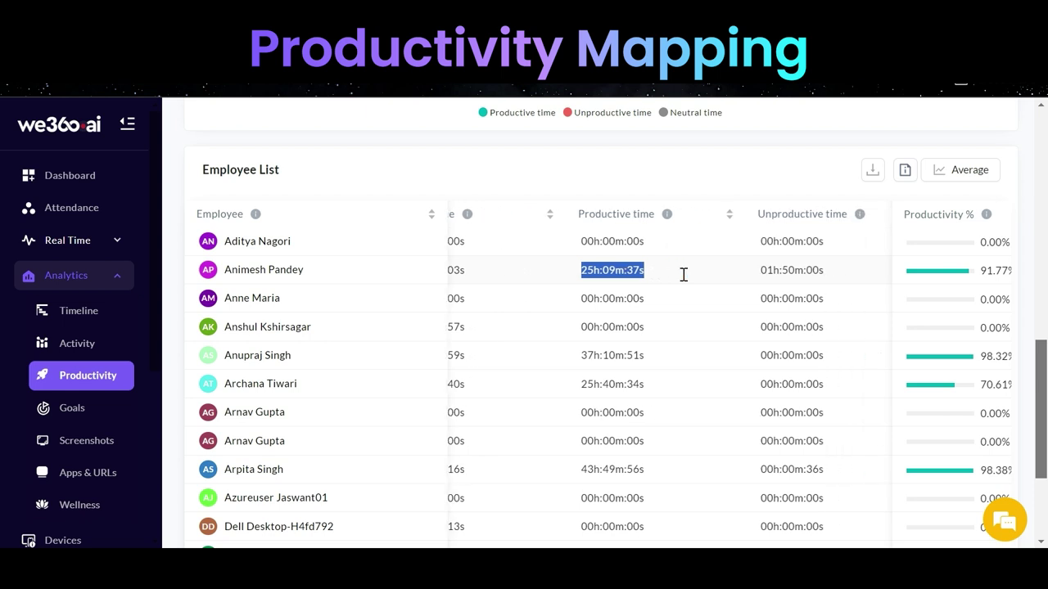
triple_click(811, 269)
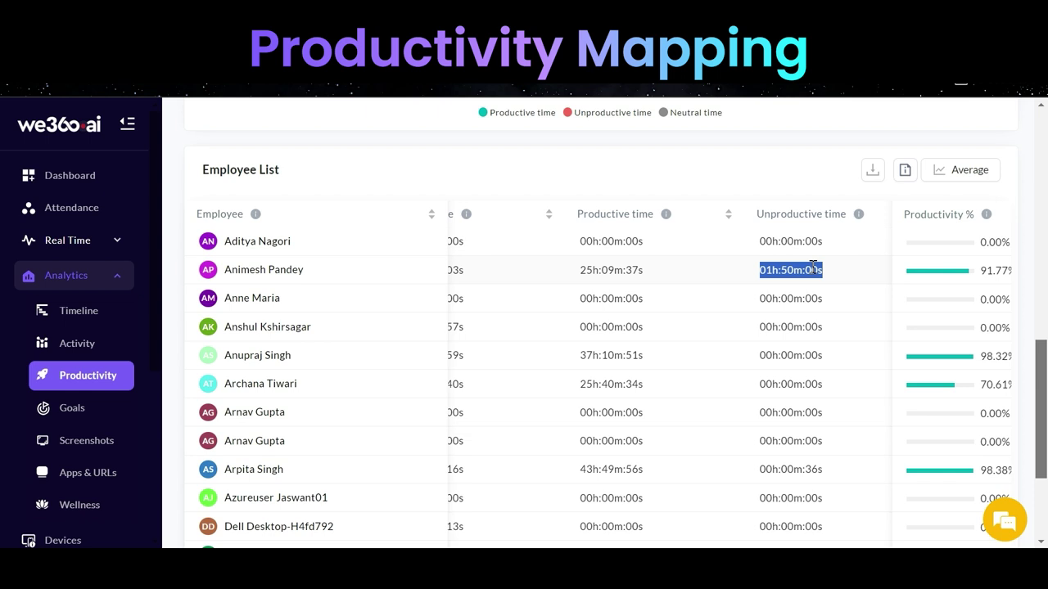
mouse_move(262, 279)
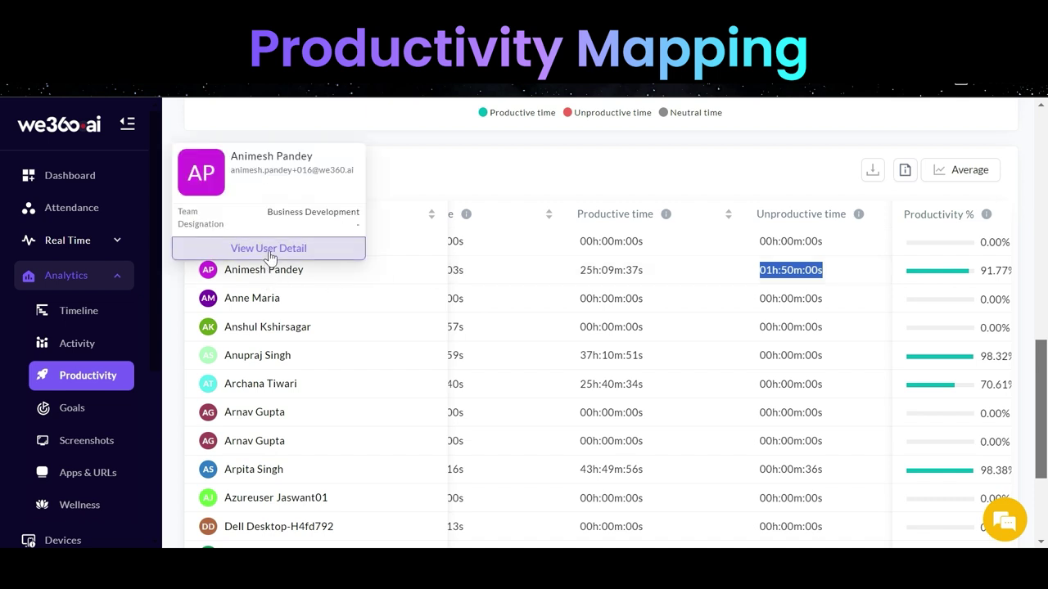
Open the employee's full detail view and its Apps & URLs section
click(270, 250)
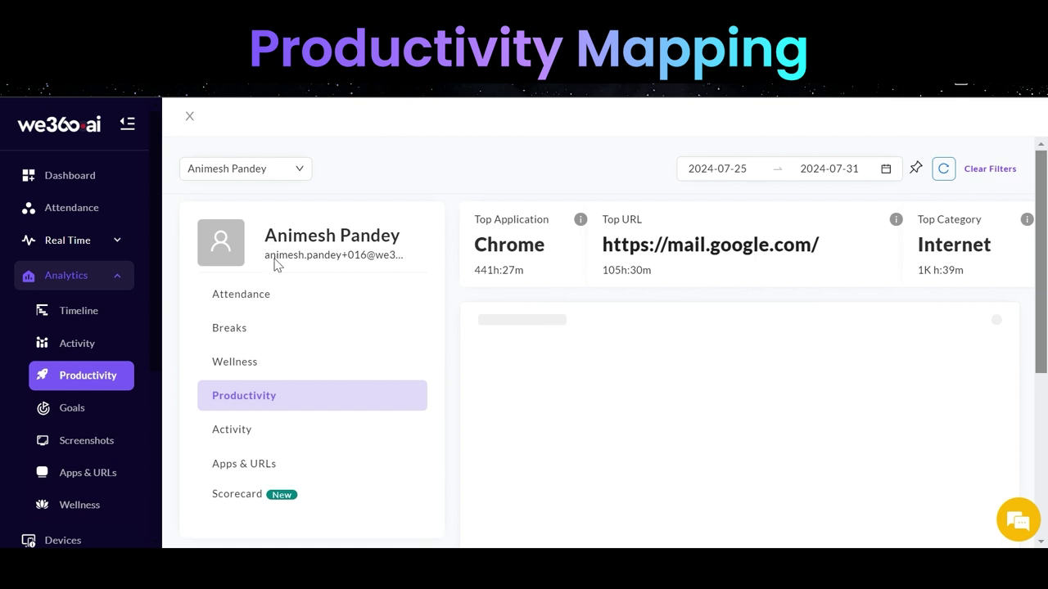
scroll(307, 315, down, 1)
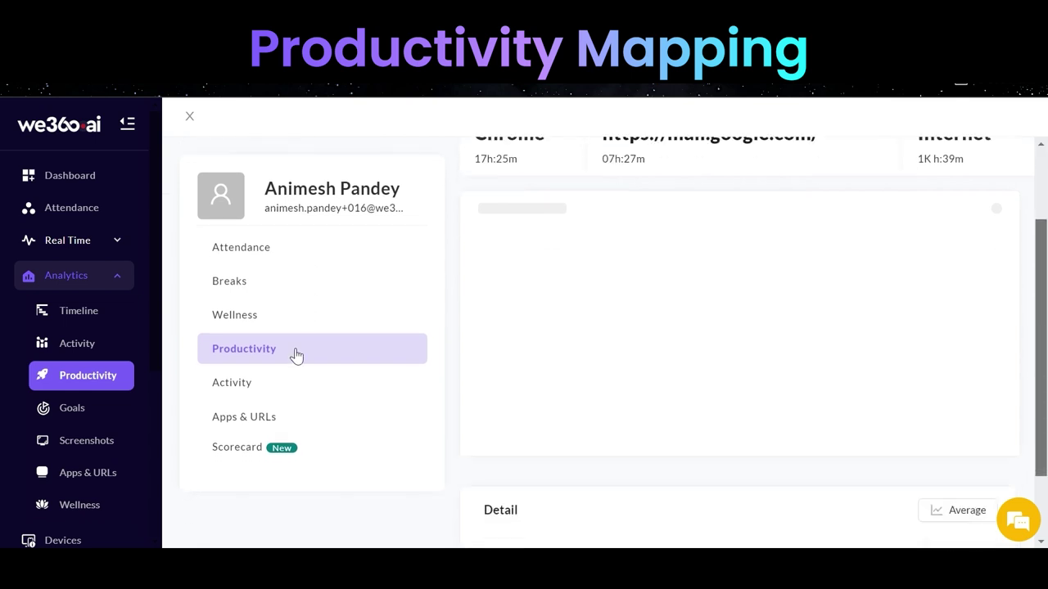
click(261, 422)
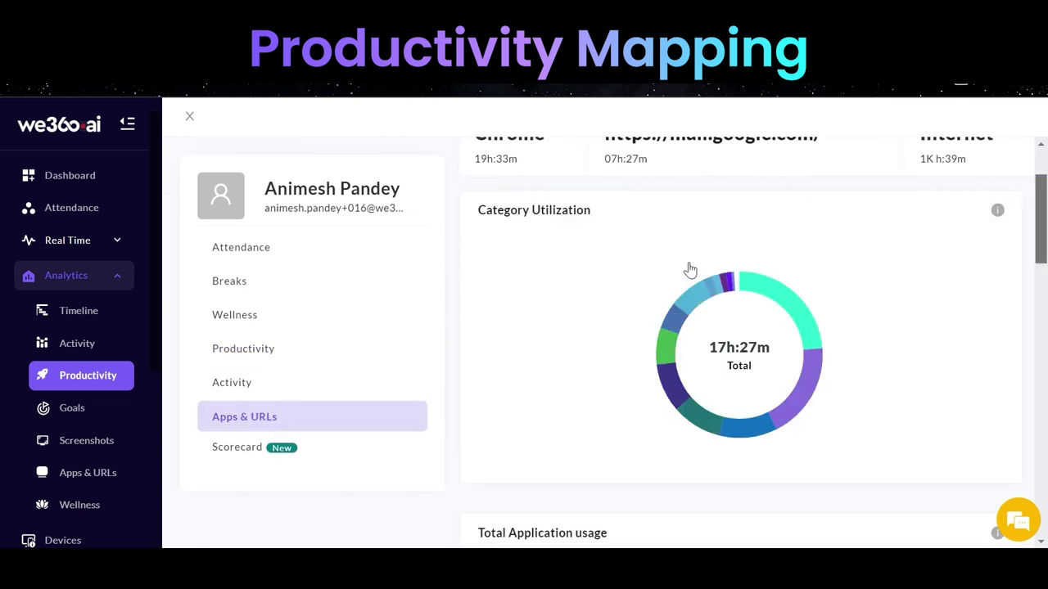
Review app usage (Expl 04h:31m:00s, Chrome 00h:33m:13s, EXCEL 00h:16m:38s), then view All Used URLs
scroll(695, 286, down, 5)
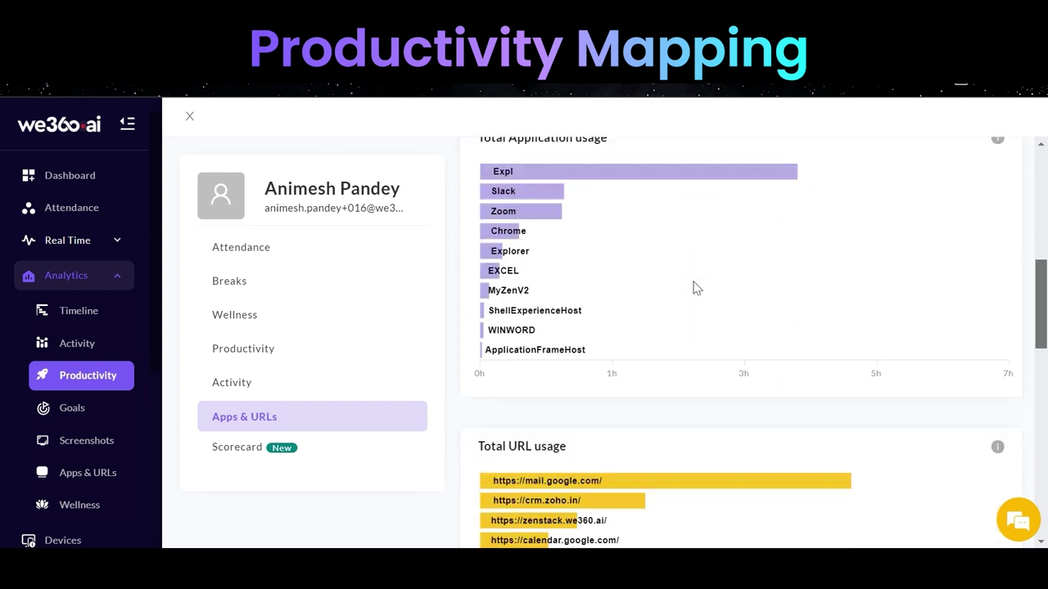
scroll(562, 246, down, 3)
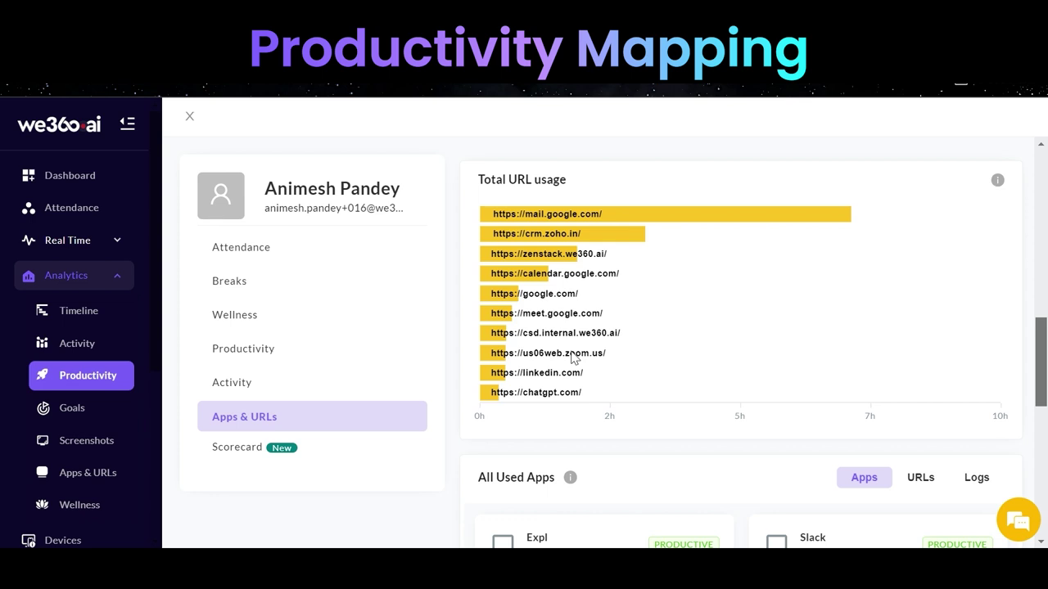
scroll(573, 358, down, 3)
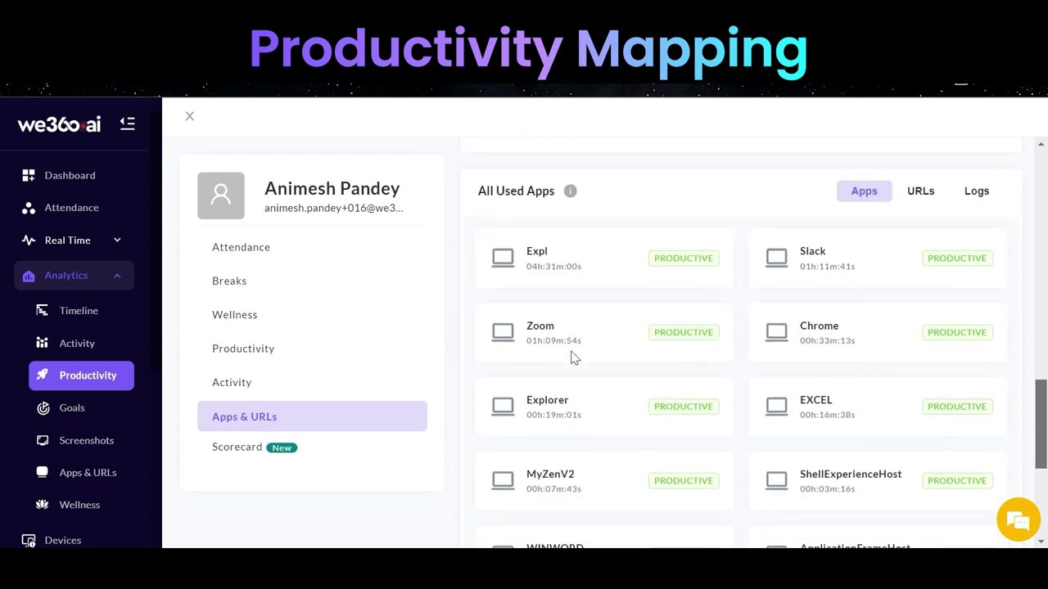
scroll(573, 358, down, 1)
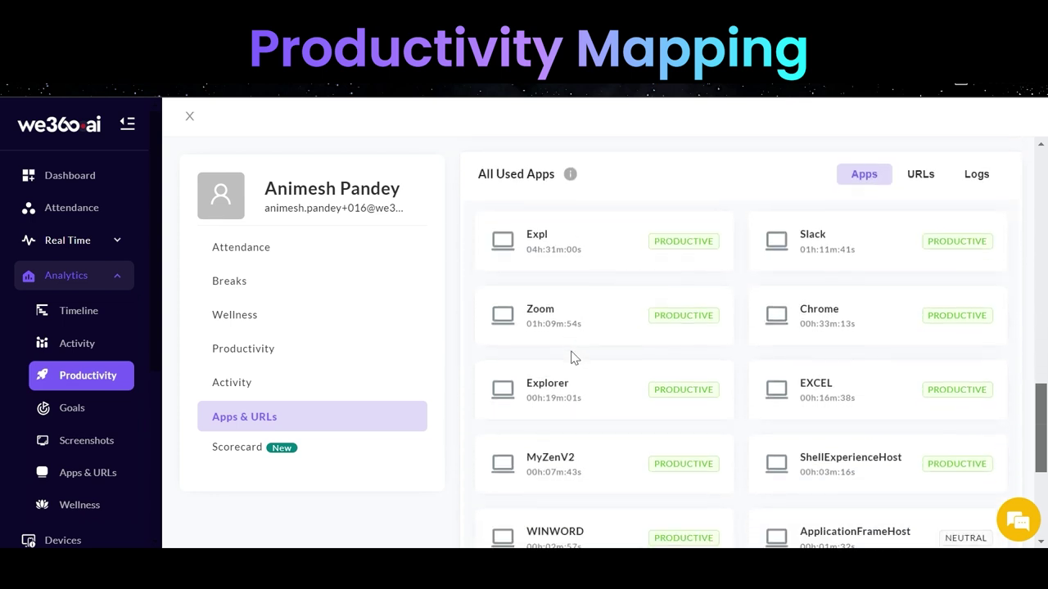
triple_click(536, 265)
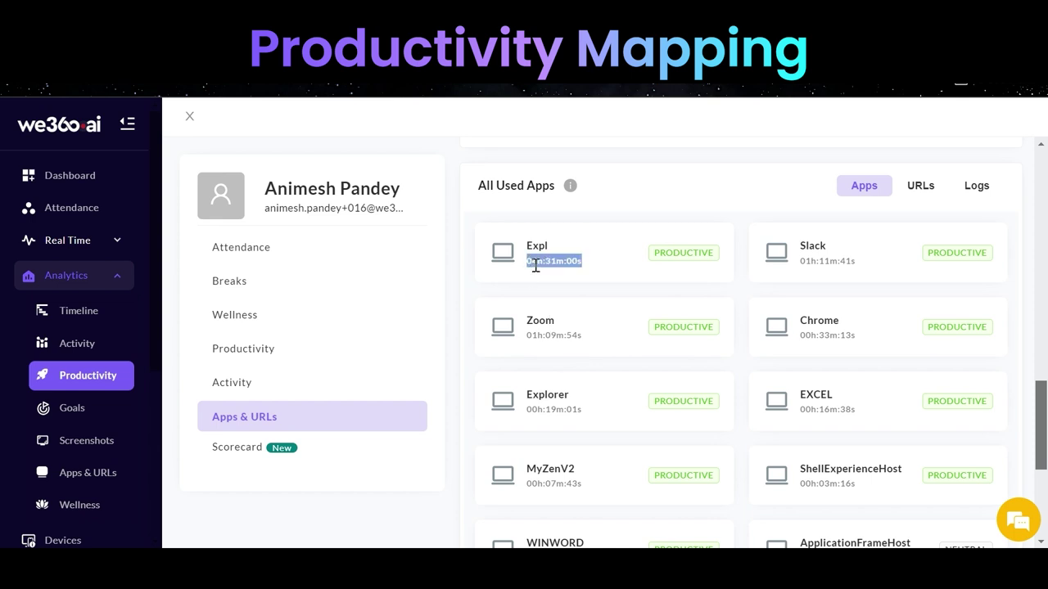
double_click(843, 265)
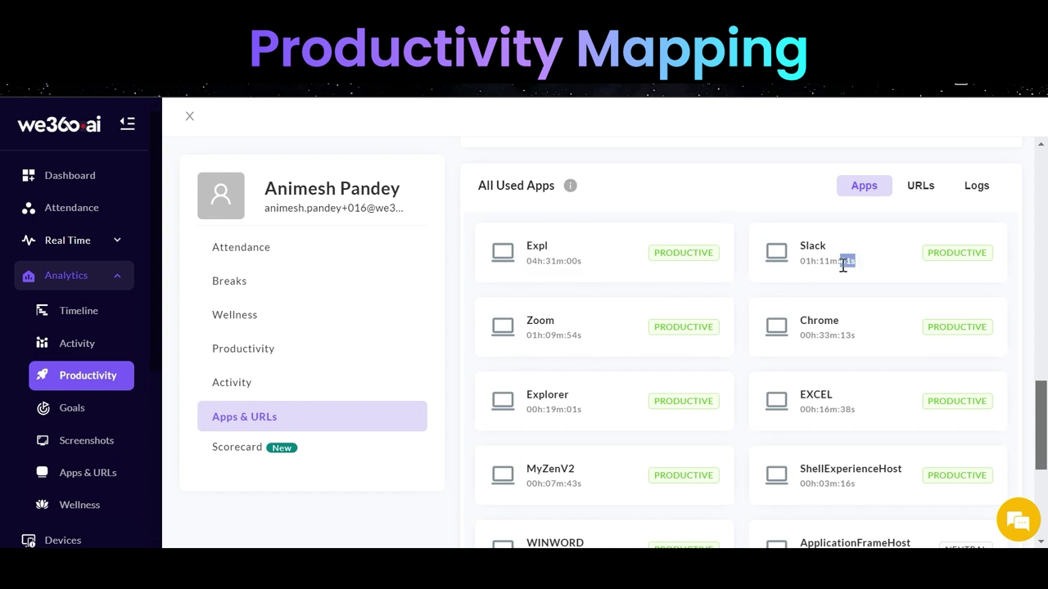
triple_click(828, 335)
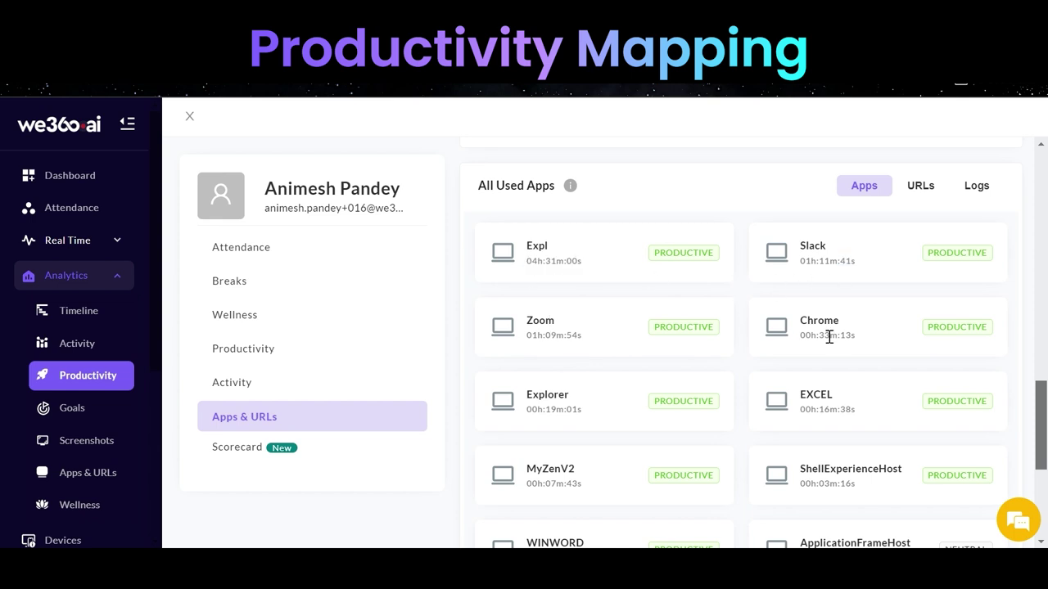
triple_click(835, 412)
scroll(835, 419, down, 2)
scroll(835, 422, down, 1)
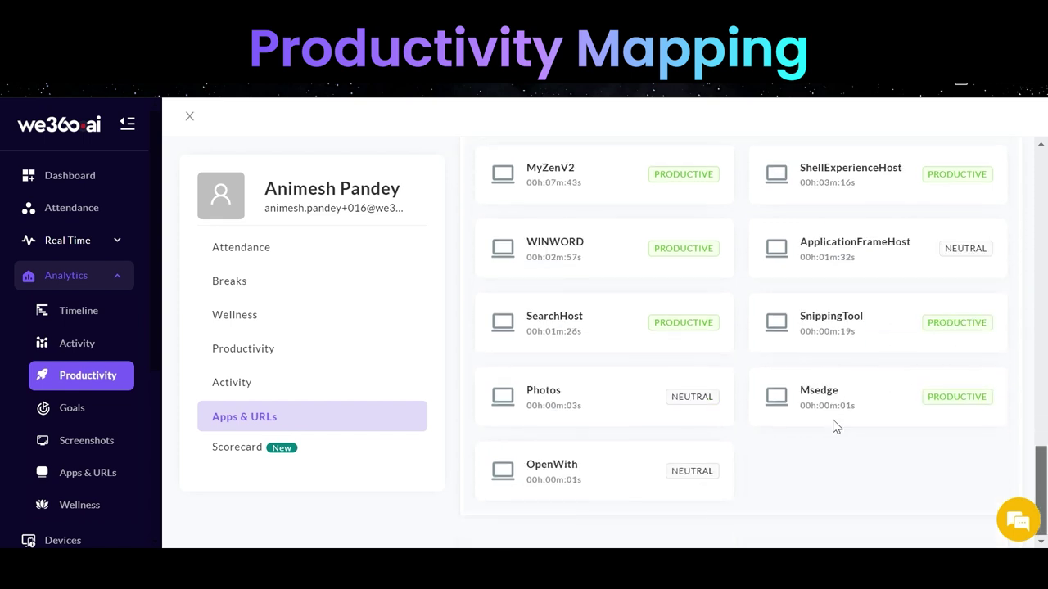
scroll(835, 426, up, 5)
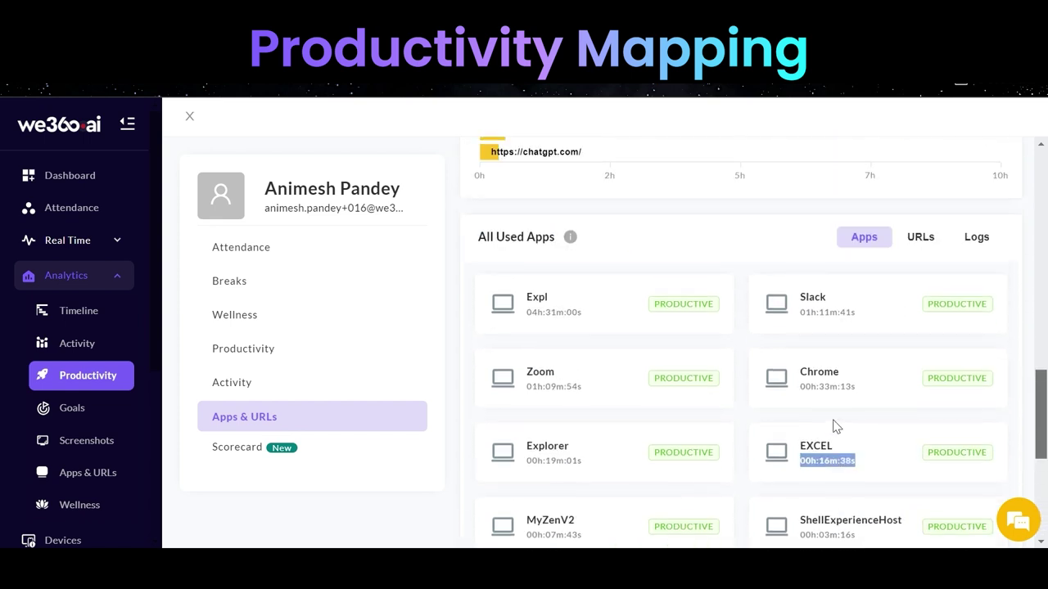
click(923, 239)
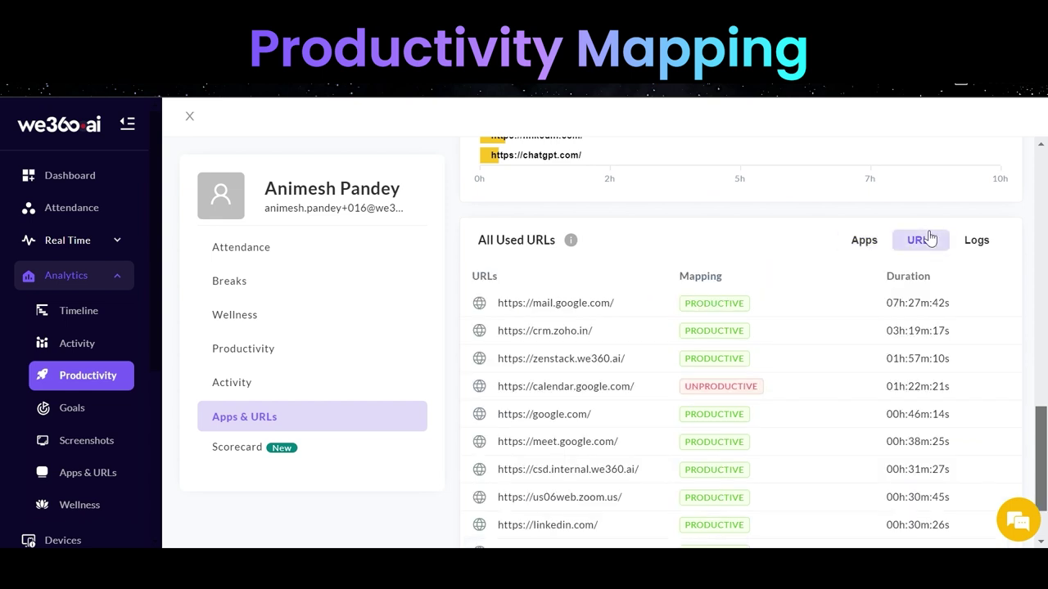
triple_click(569, 316)
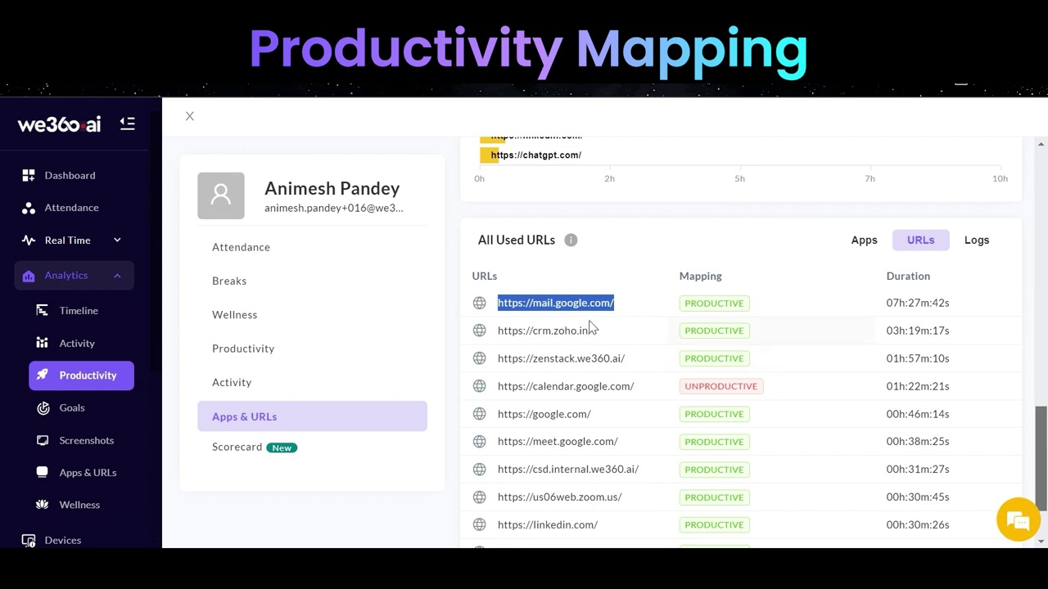
triple_click(582, 331)
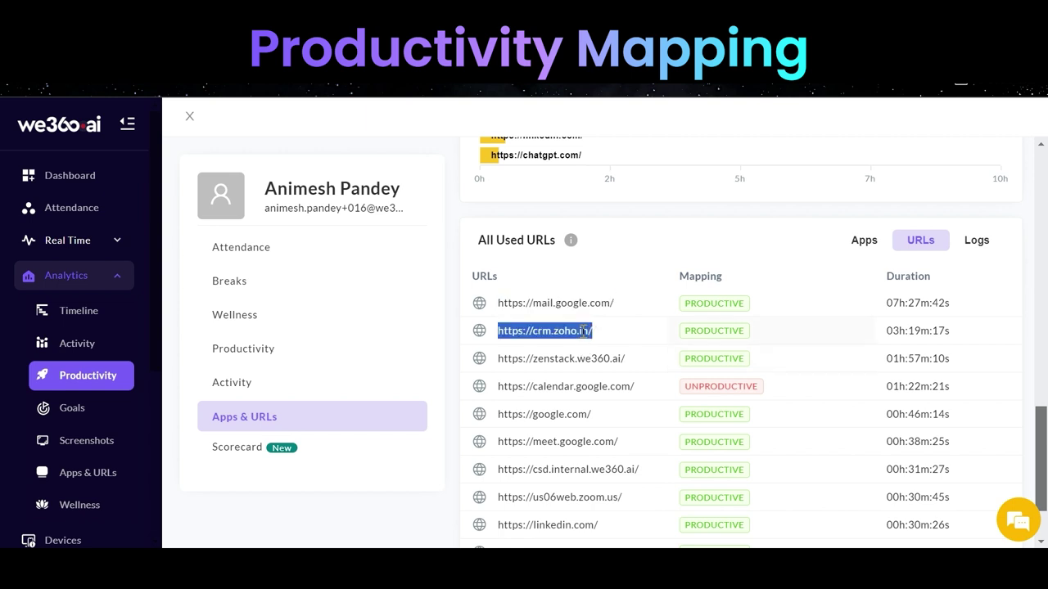
triple_click(599, 388)
scroll(598, 392, down, 1)
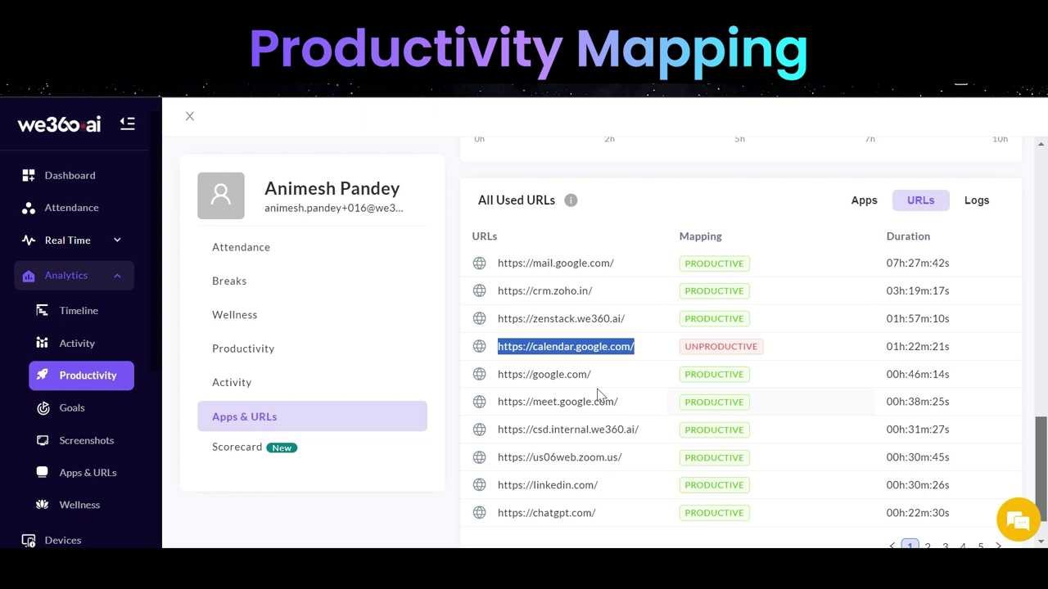
double_click(727, 347)
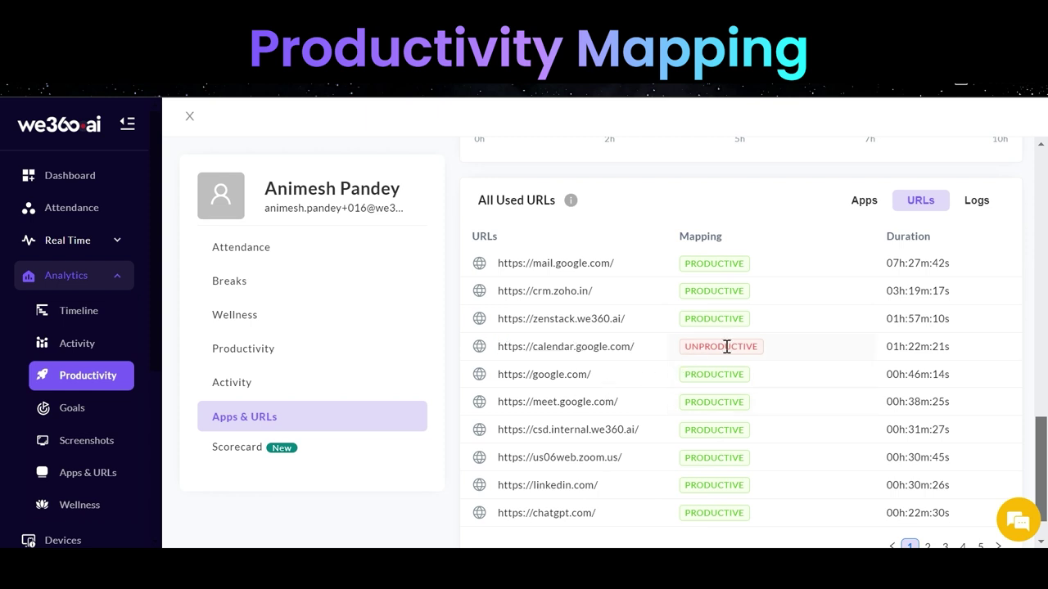
triple_click(897, 348)
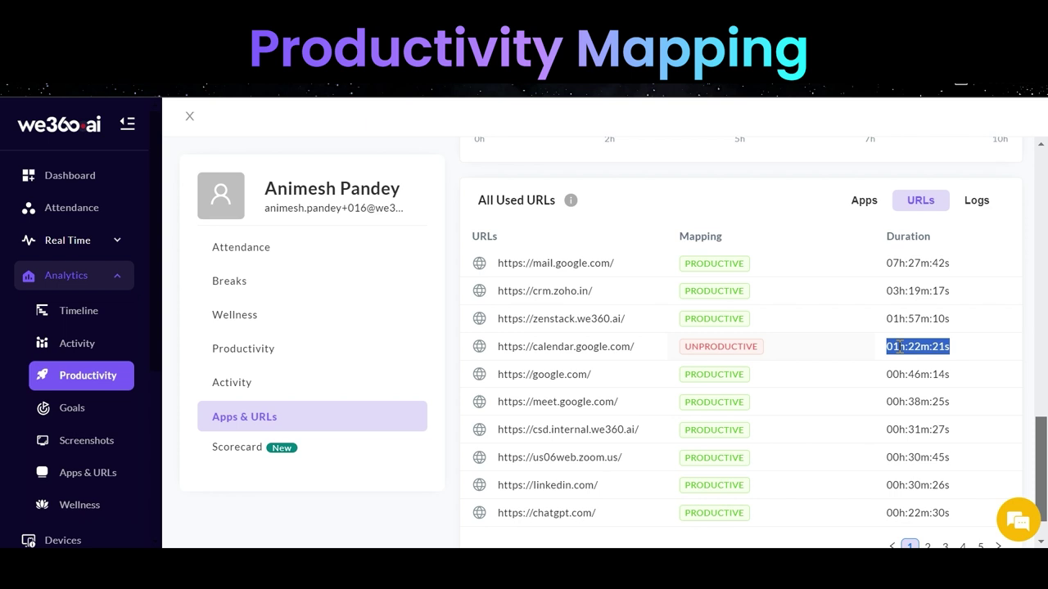
triple_click(916, 345)
scroll(916, 342, down, 1)
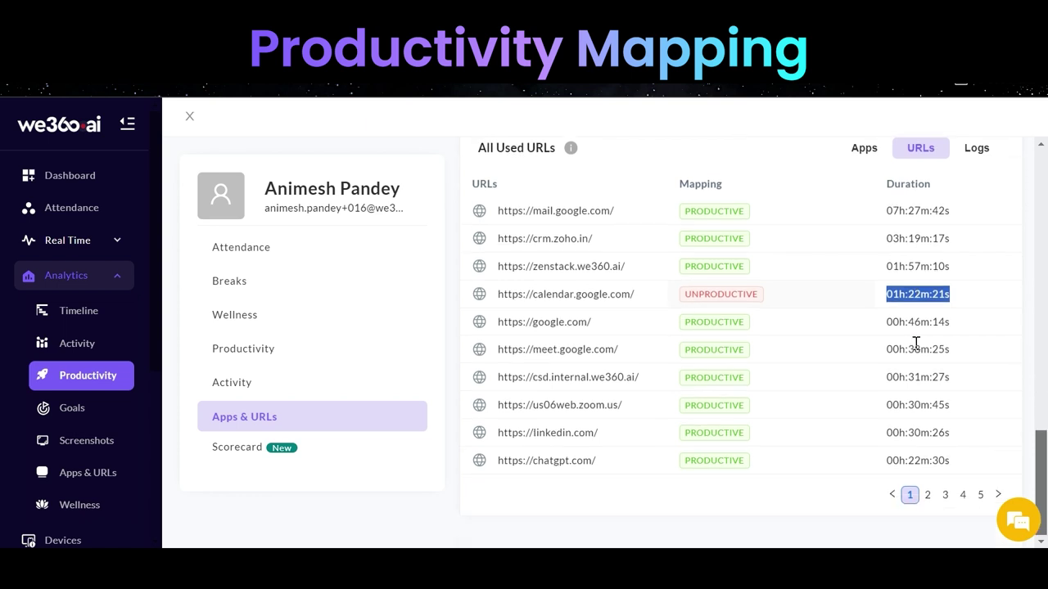